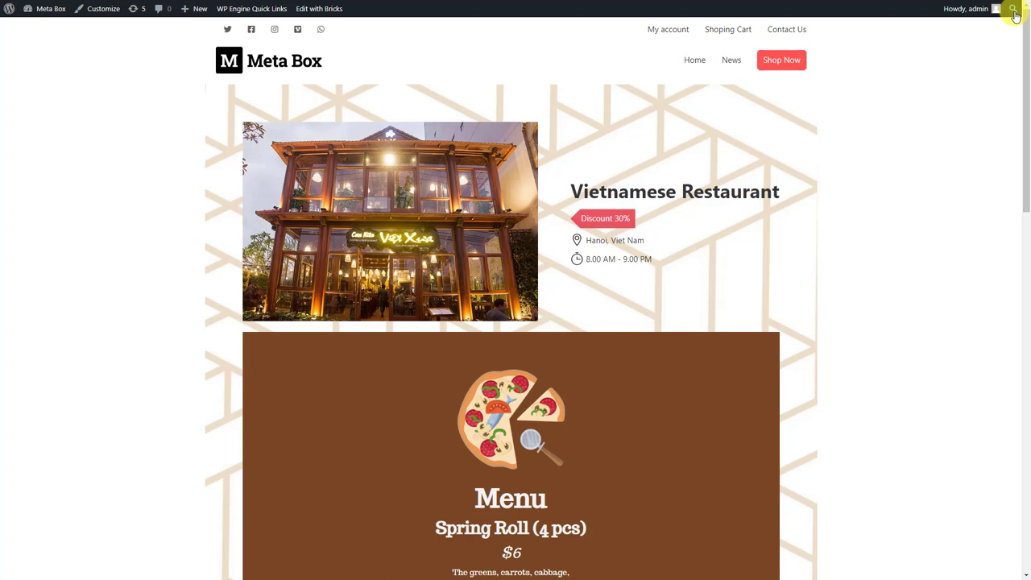
Scroll the restaurant page down to its Menu section
scroll(1014, 14, "down", 4)
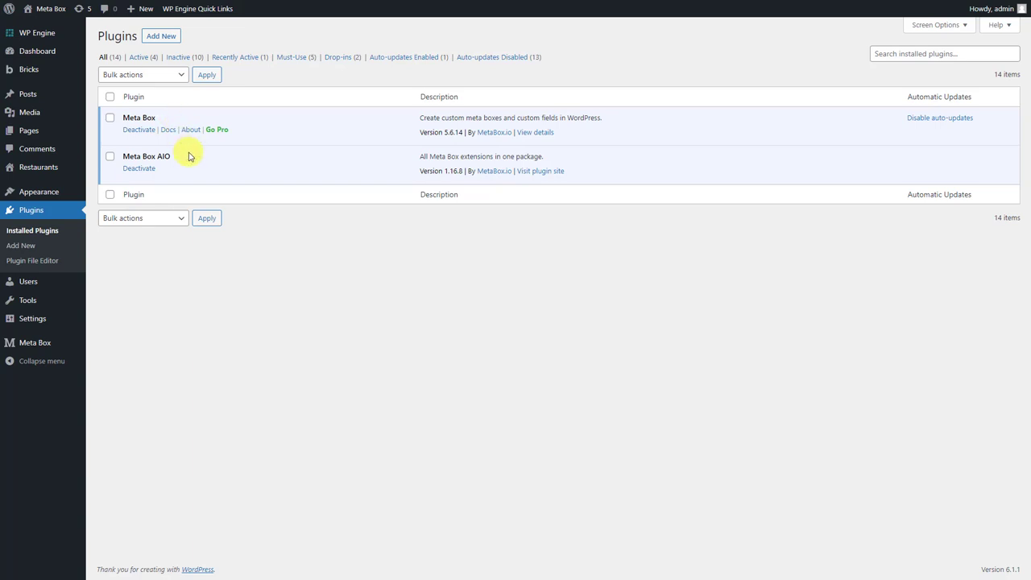
Open Meta Box Extensions and scroll the list of enabled extensions
mouse_move(83, 341)
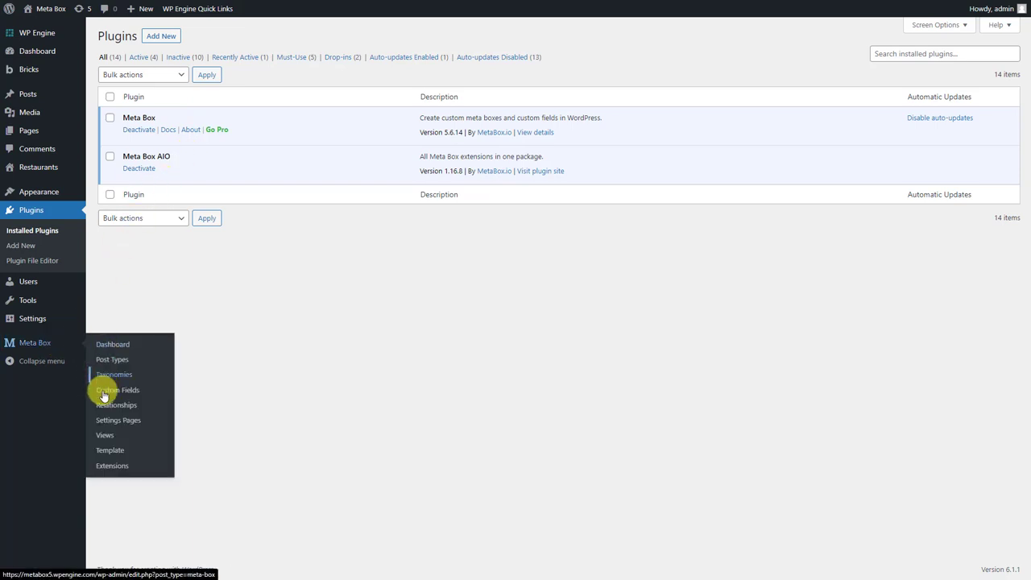
left_click(93, 467)
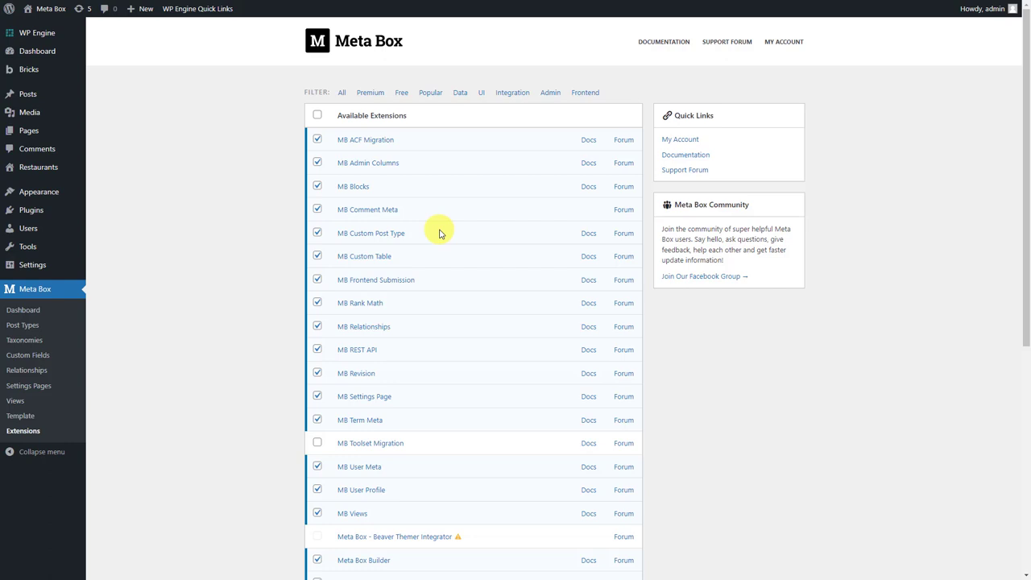
scroll(439, 232, "down", 3)
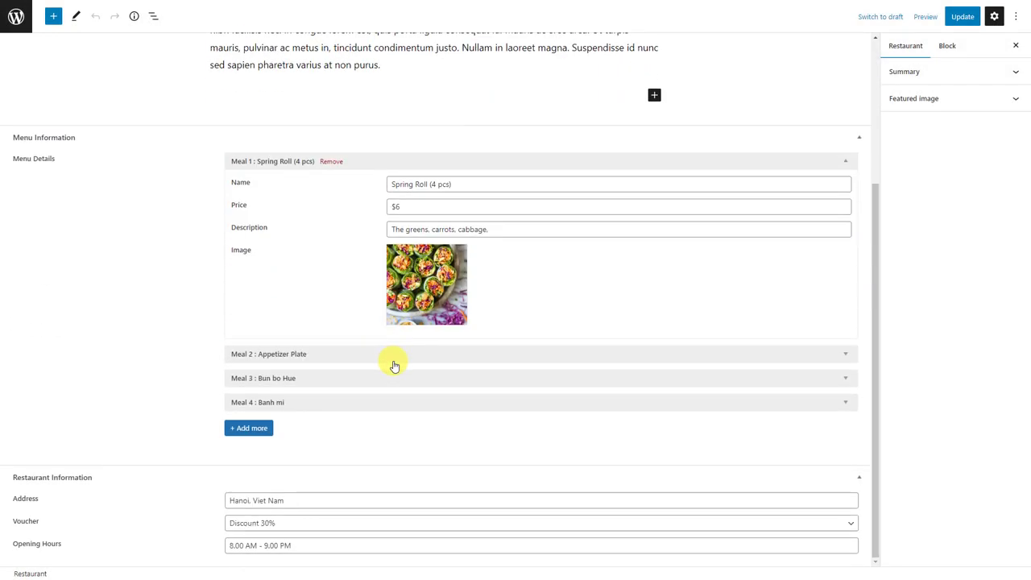
Expand Meals 2, 3 and 4 under Menu Information, then add an empty fifth meal
left_click(394, 358)
scroll(392, 363, "down", 3)
left_click(393, 378)
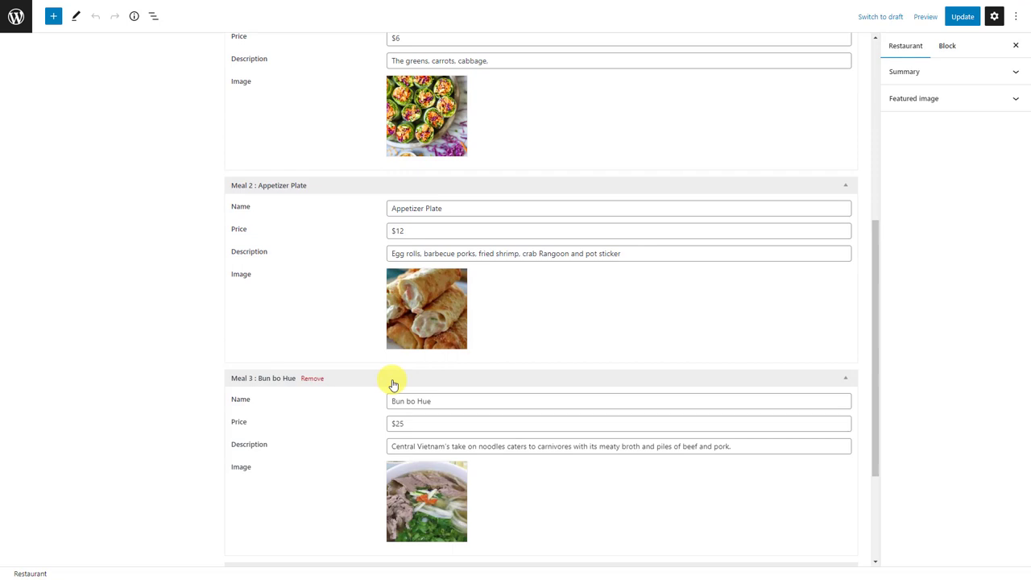
scroll(392, 383, "down", 3)
left_click(391, 405)
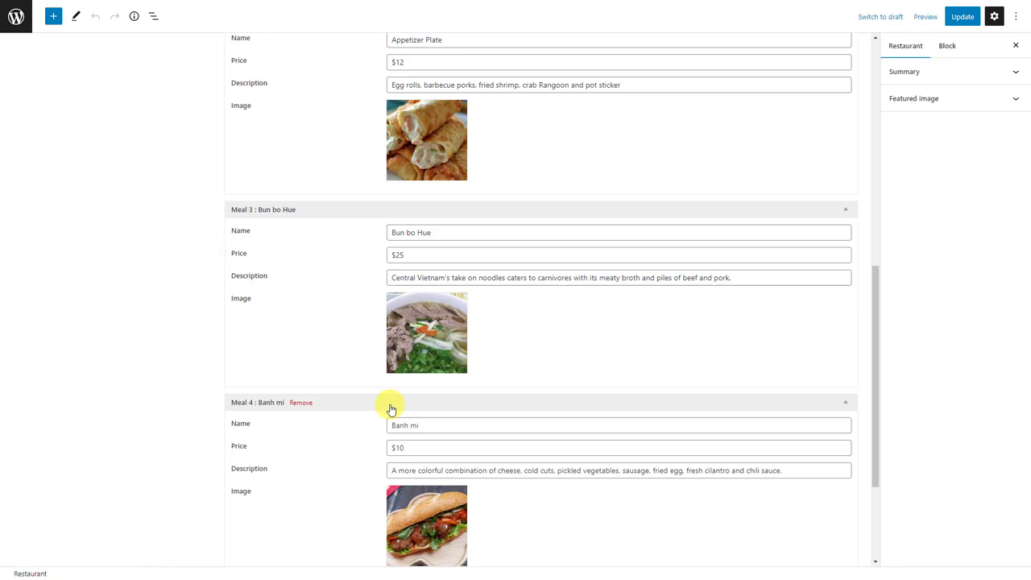
scroll(391, 409, "down", 2)
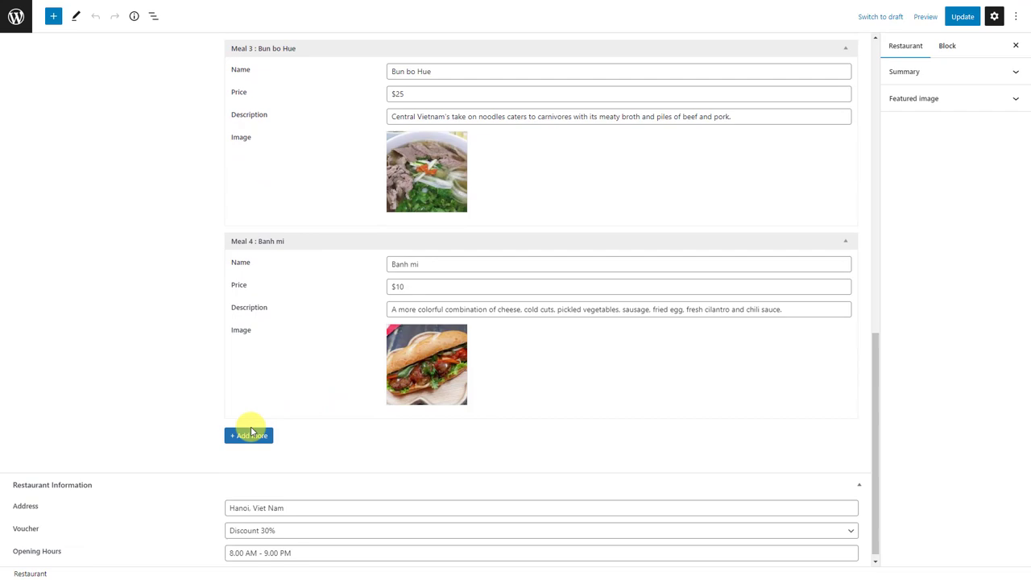
left_click(239, 439)
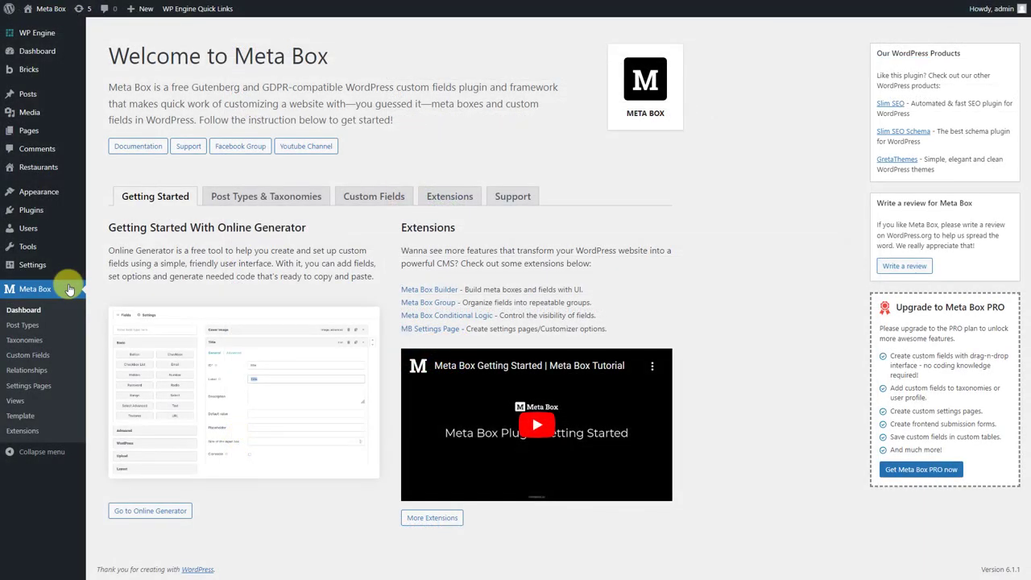
Create a new field group named Menu Information and add a Group field to it
left_click(58, 355)
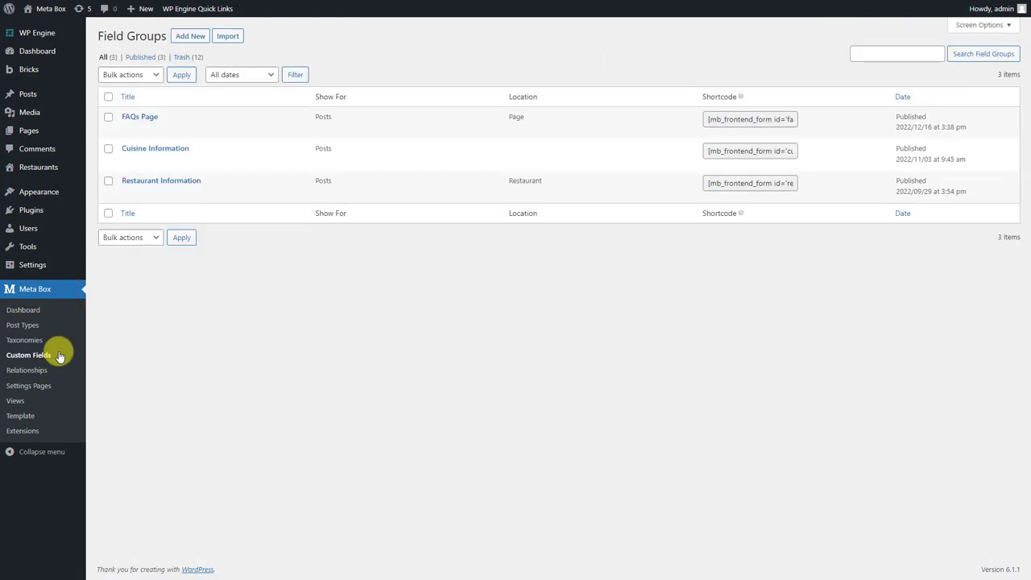
left_click(198, 44)
type("Menu Information")
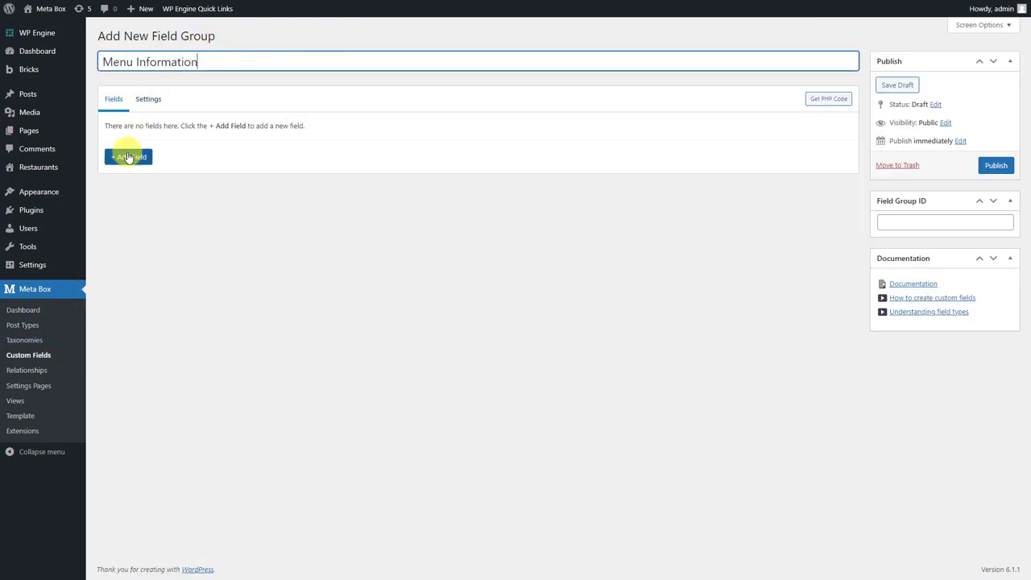
left_click(129, 157)
type("Group")
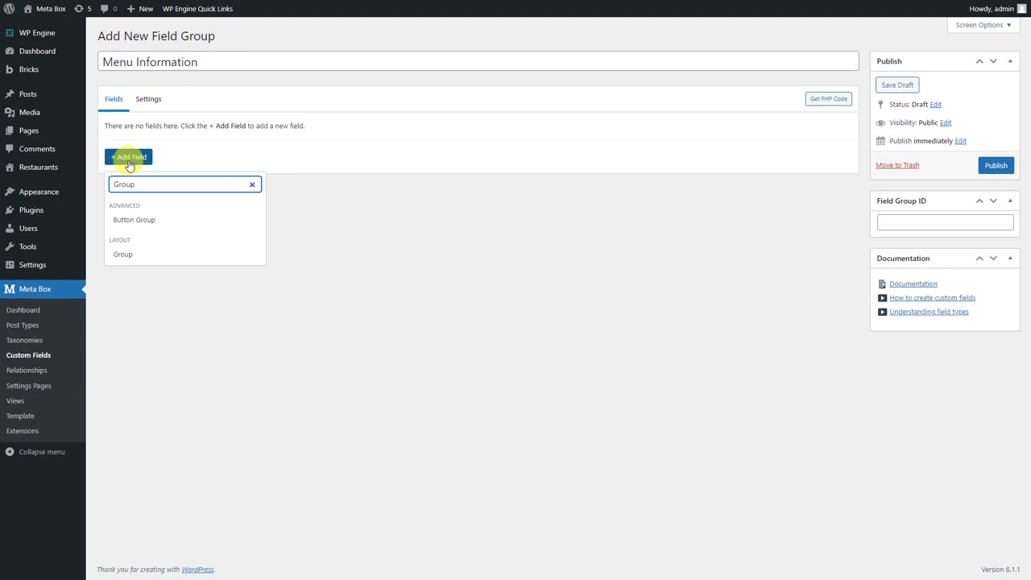
left_click(143, 255)
Label the group Menu Details, make it collapsible, collapsed, cloneable, titled 'Meal {#} : {name}'
left_click(209, 125)
left_click(246, 171)
key("ctrl+a")
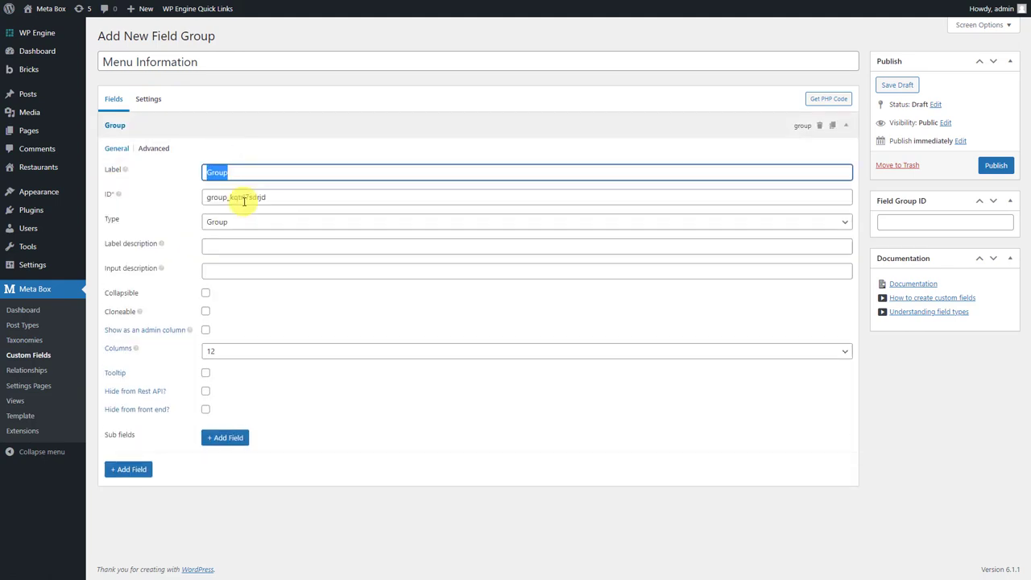
type("Menu Details")
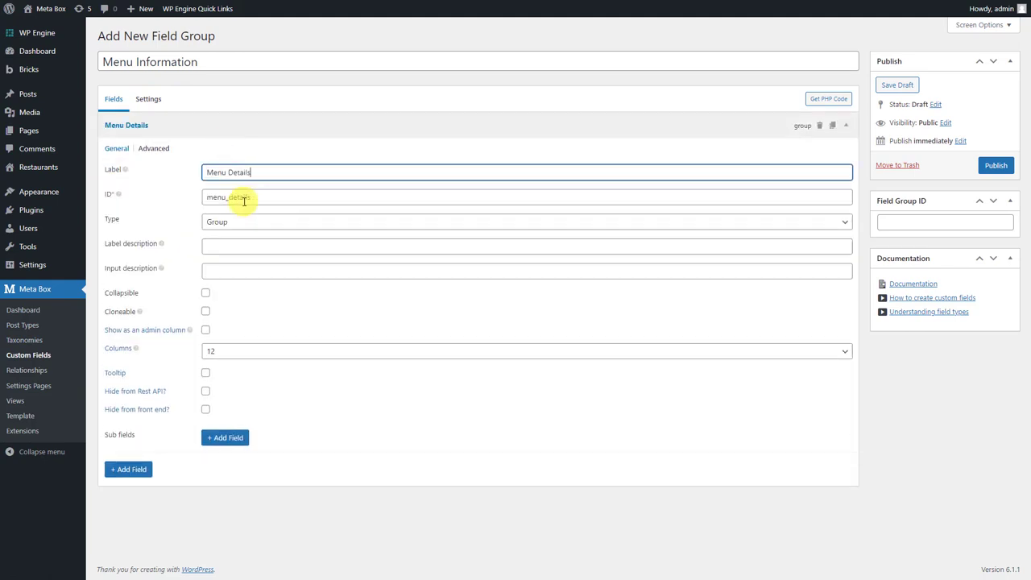
left_click(205, 293)
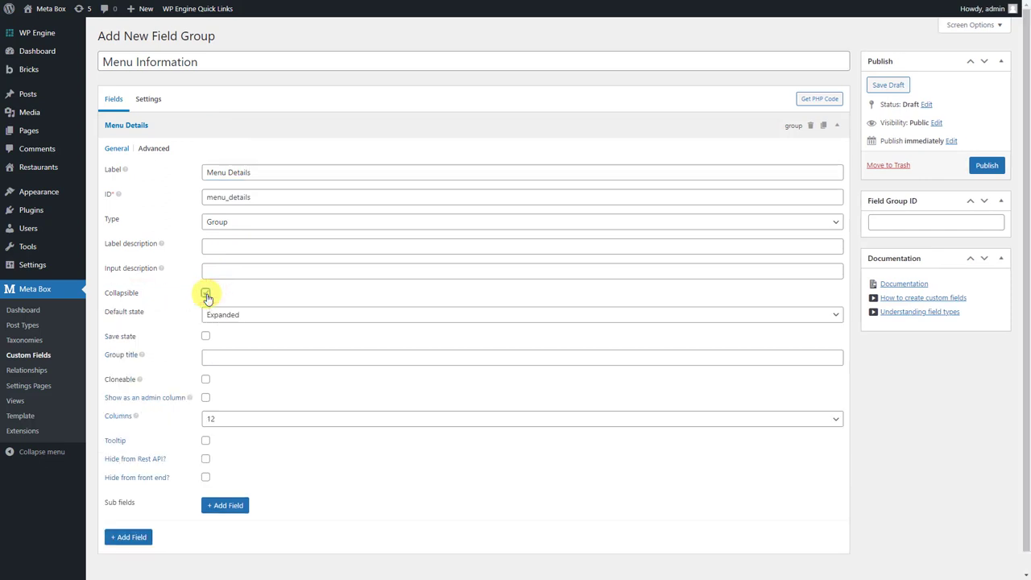
left_click(256, 315)
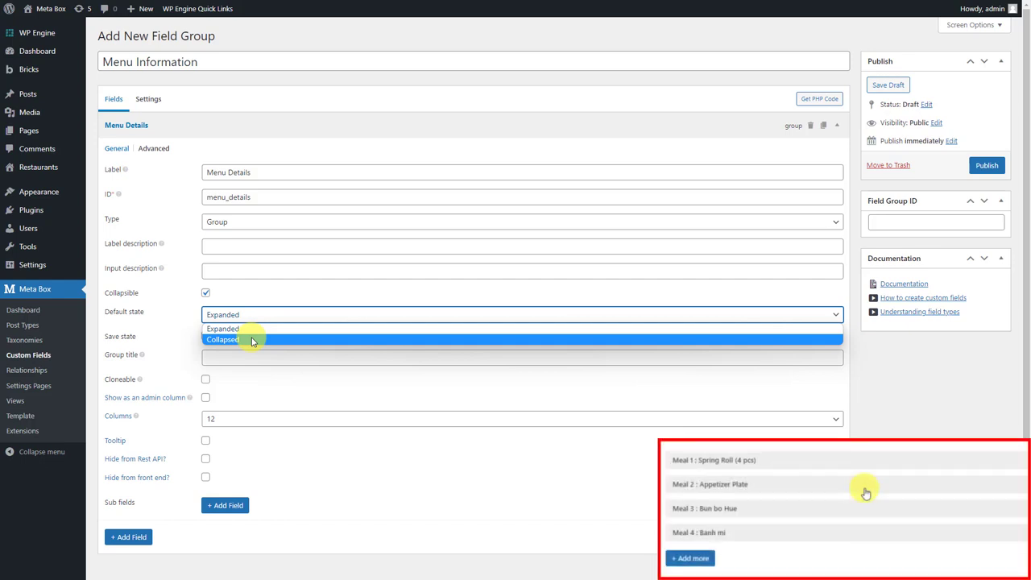
left_click(252, 340)
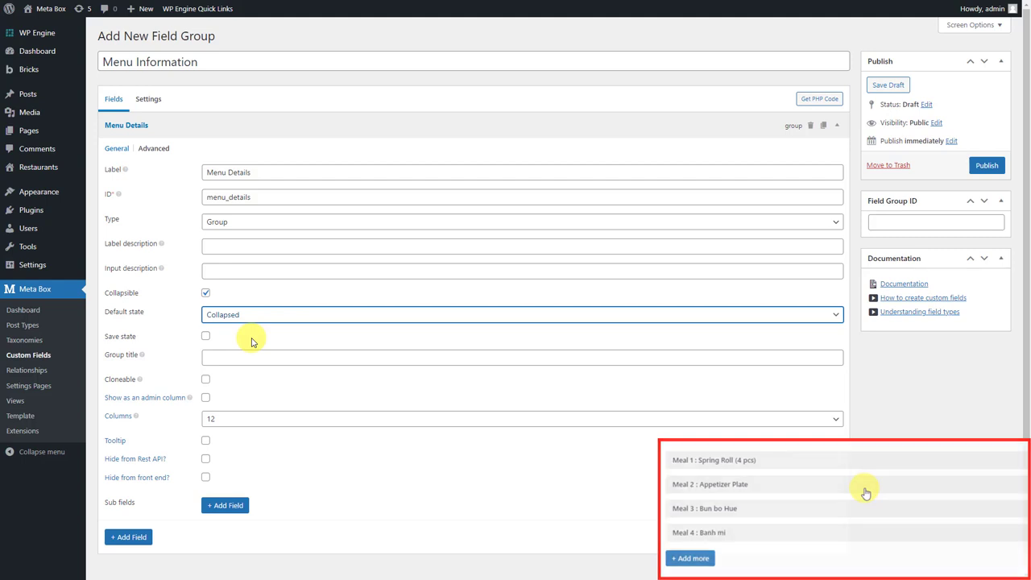
left_click(294, 357)
type("Meal {#} : {name}")
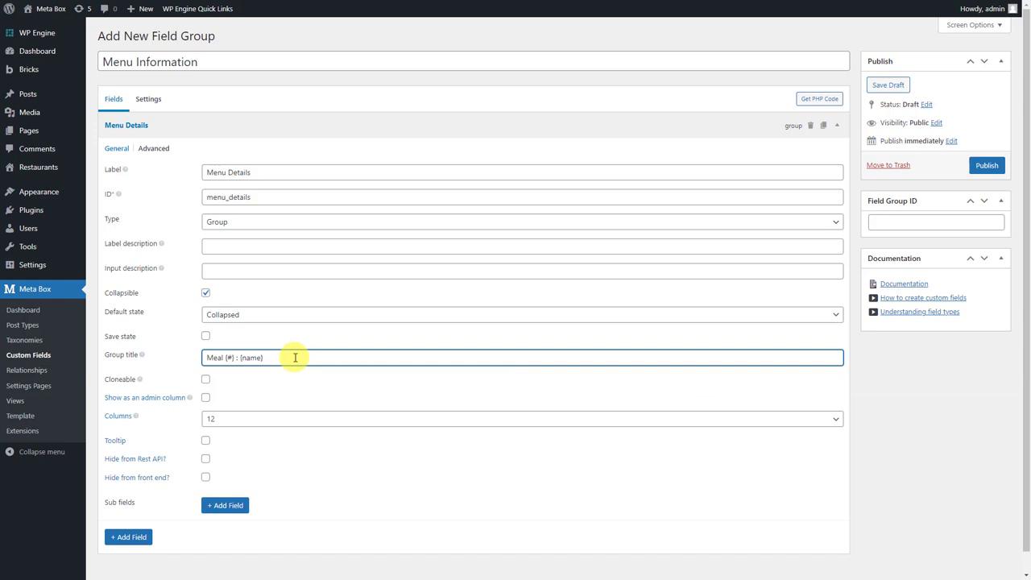
left_click(206, 381)
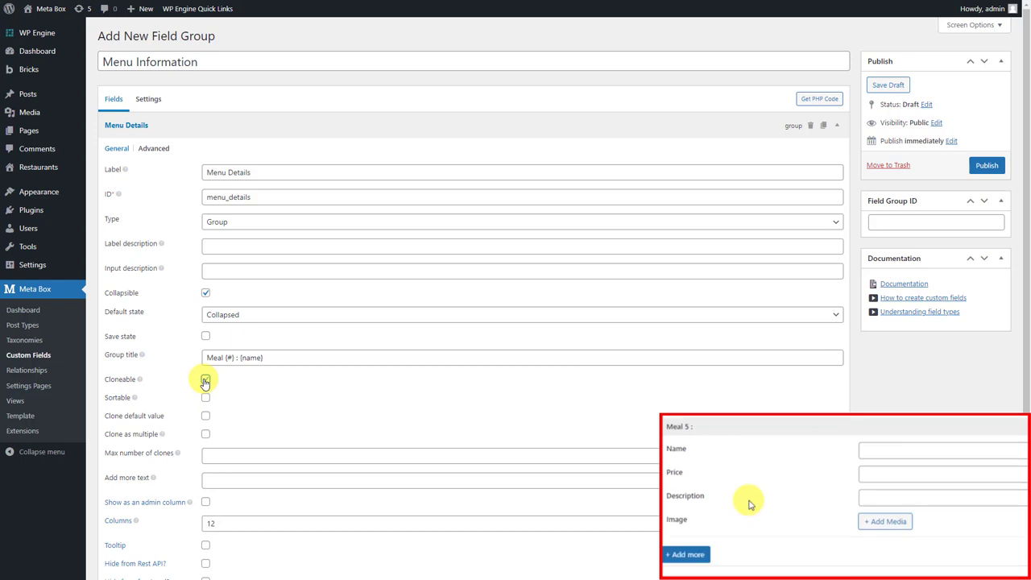
scroll(204, 378, "down", 3)
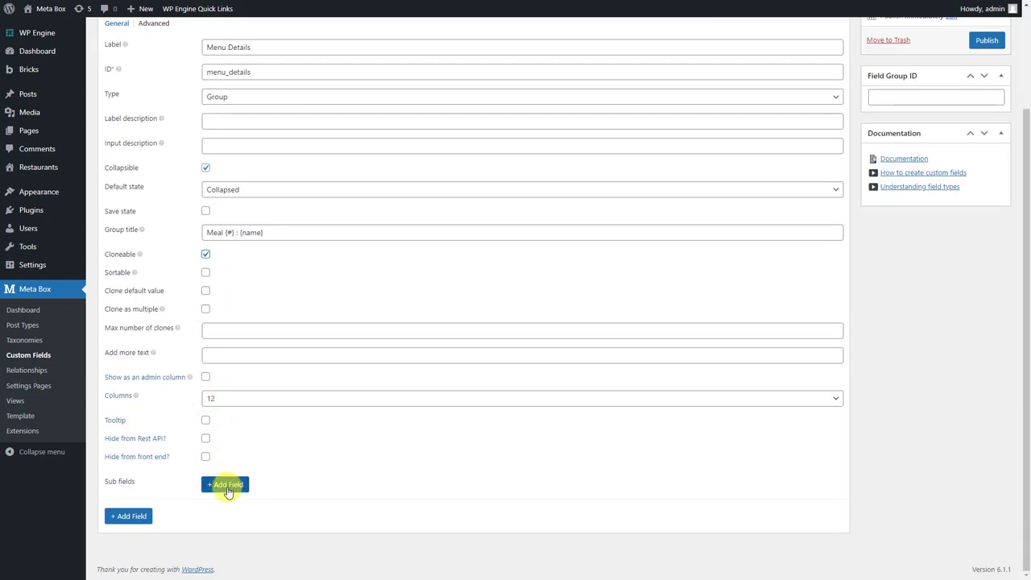
Add a Text sub field labelled Name to Menu Details
left_click(228, 491)
type("Text")
left_click(250, 408)
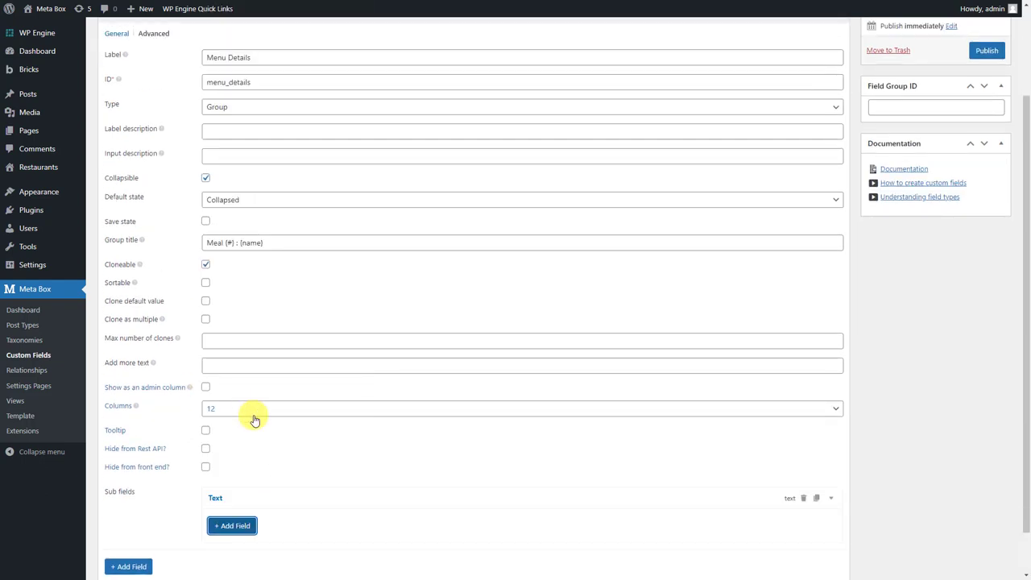
left_click(304, 497)
left_click(344, 543)
double_click(345, 543)
type("Name")
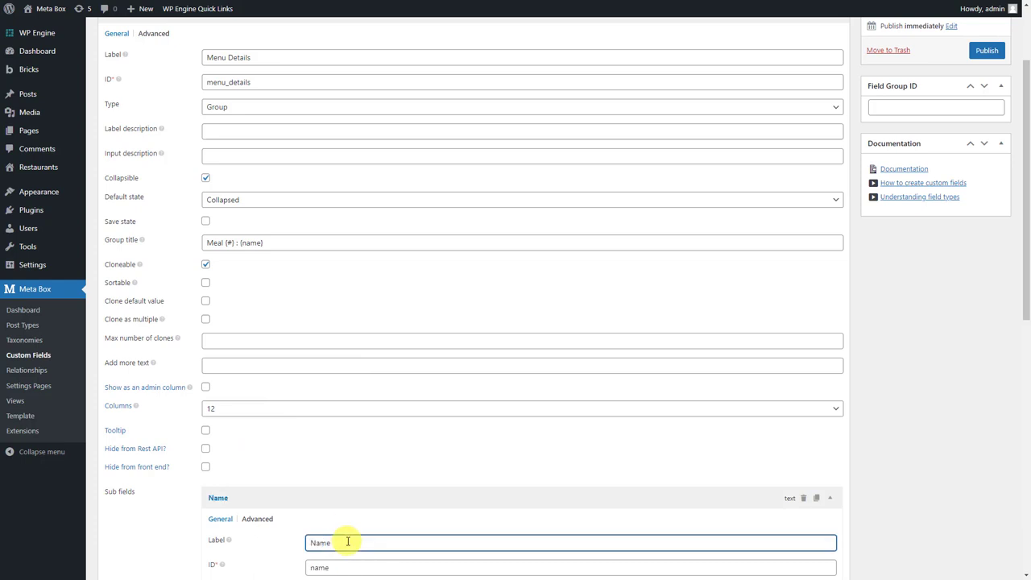
left_click(343, 497)
Add a second Text sub field labelled Price
left_click(246, 524)
type("Text")
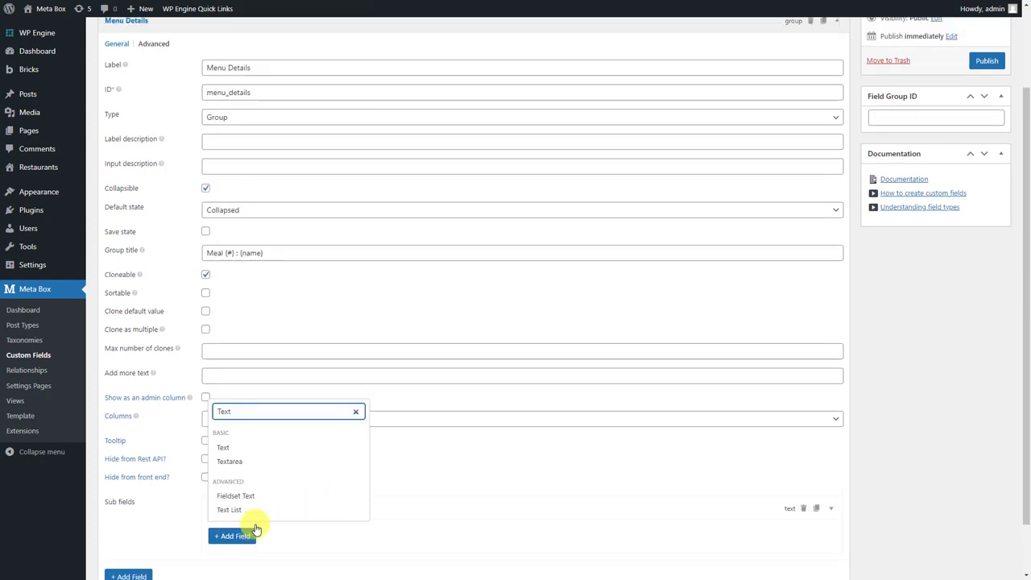
left_click(258, 448)
left_click(246, 531)
scroll(248, 534, "down", 1)
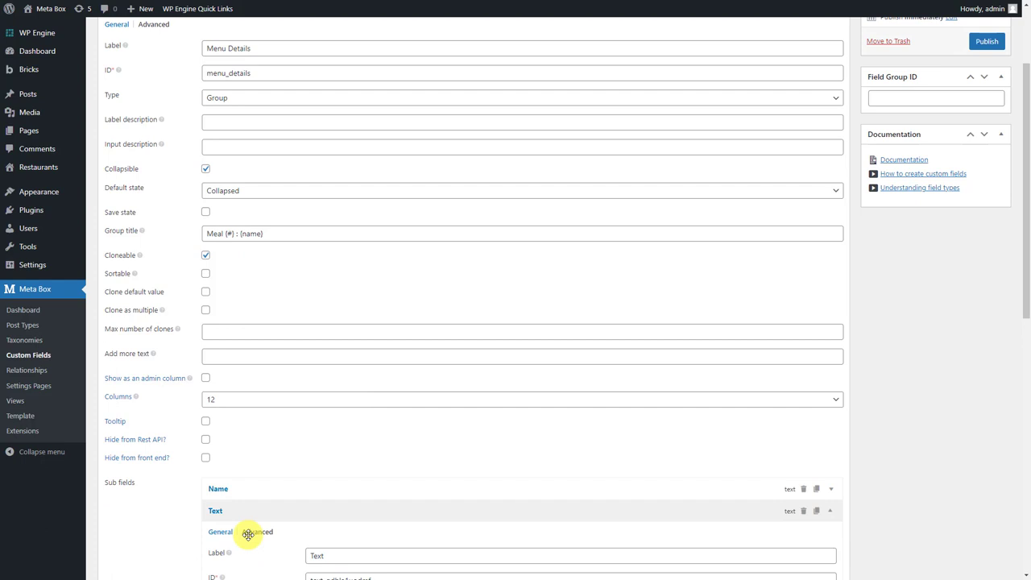
scroll(248, 534, "down", 2)
double_click(361, 416)
type("Price")
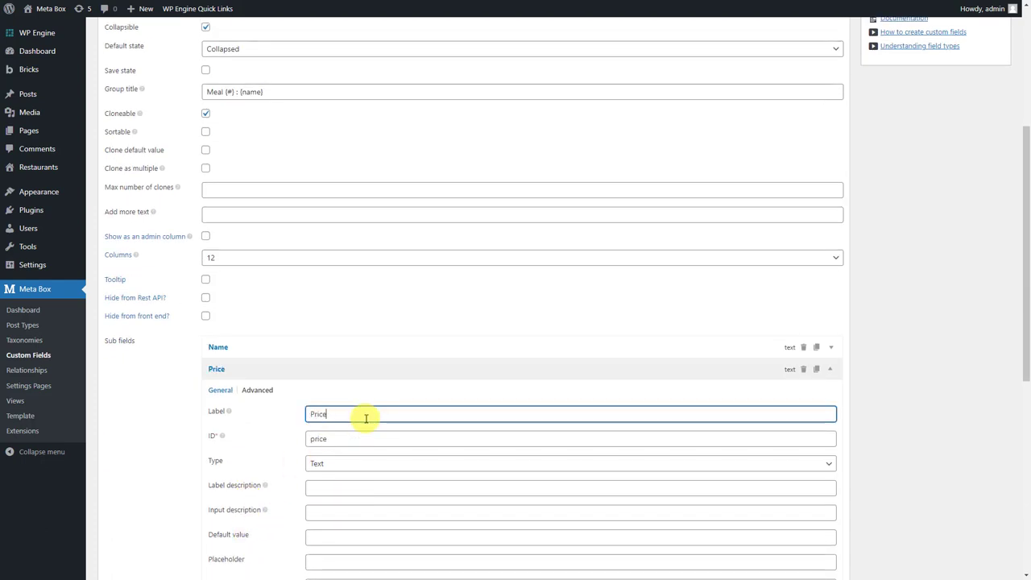
left_click(341, 371)
Add a third Text sub field labelled Description
left_click(232, 476)
type("Text")
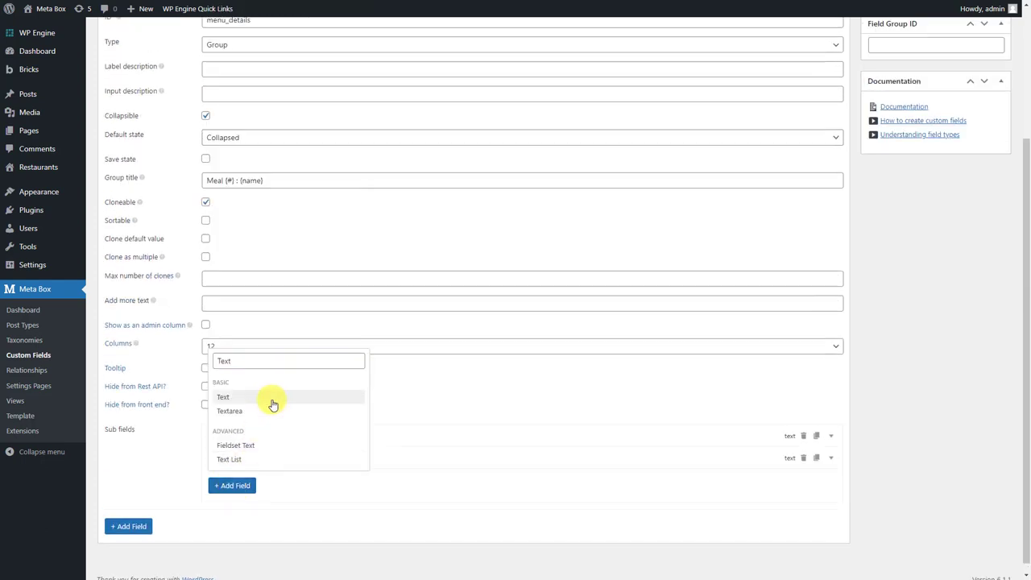
left_click(273, 404)
left_click(303, 485)
double_click(368, 524)
type("Description")
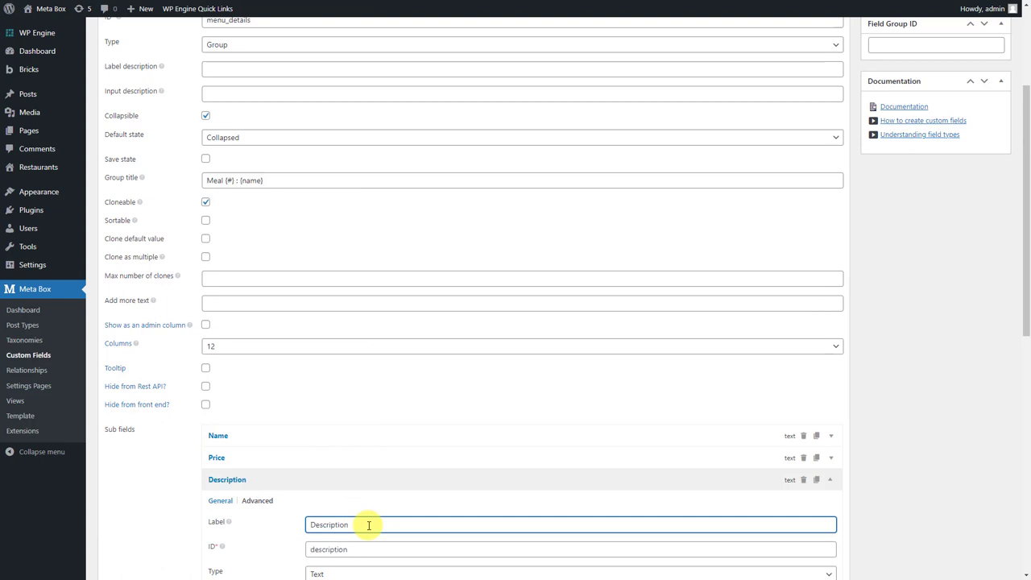
left_click(370, 480)
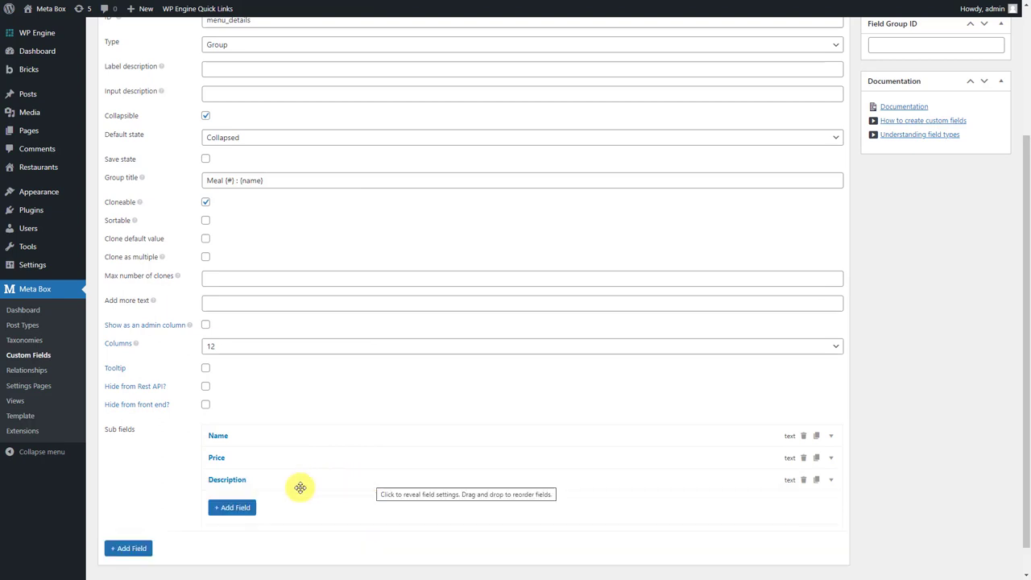
Add a Single Image sub field labelled Image
left_click(232, 507)
type("single image")
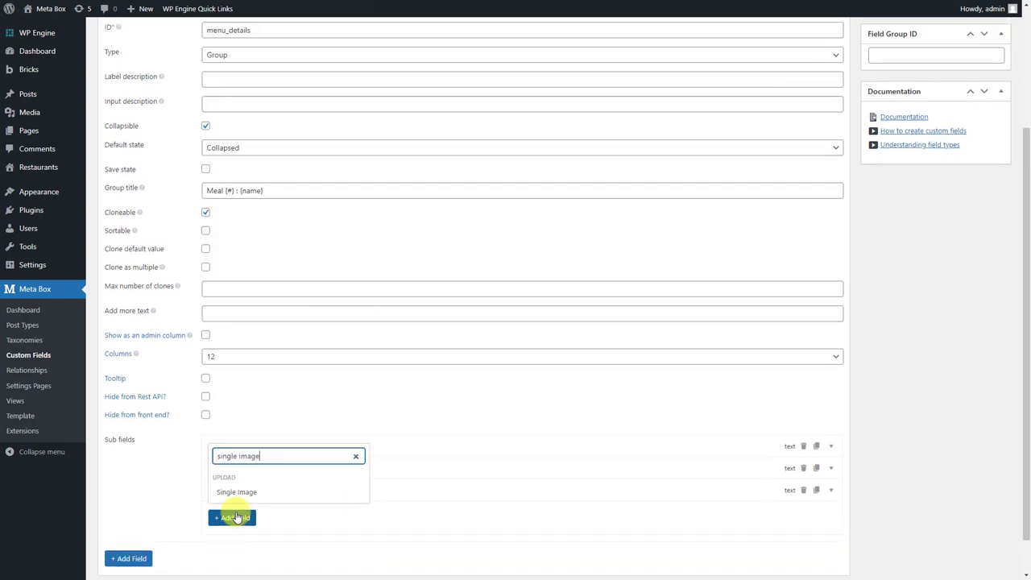
left_click(269, 491)
left_click(281, 511)
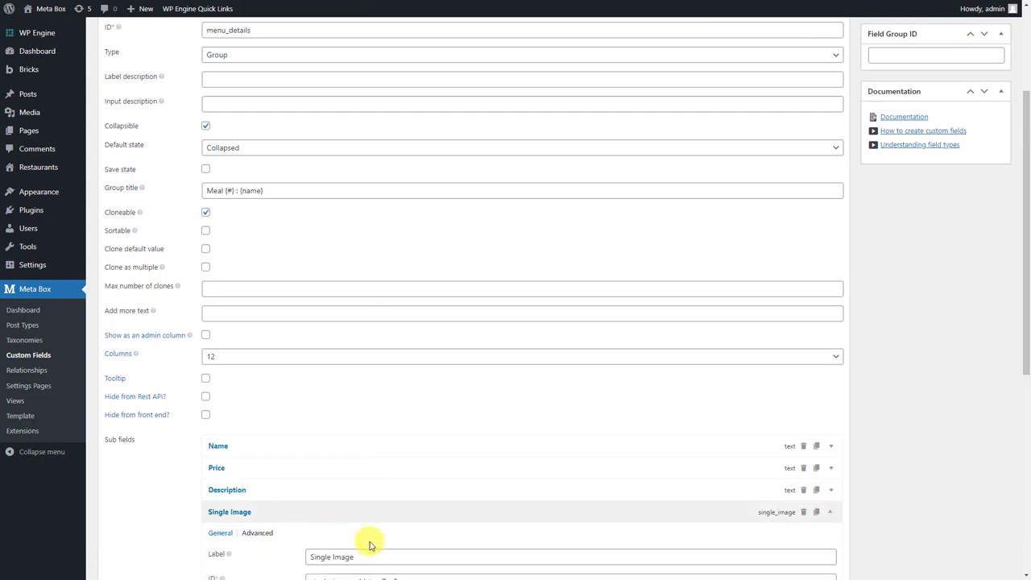
triple_click(374, 552)
type("Image")
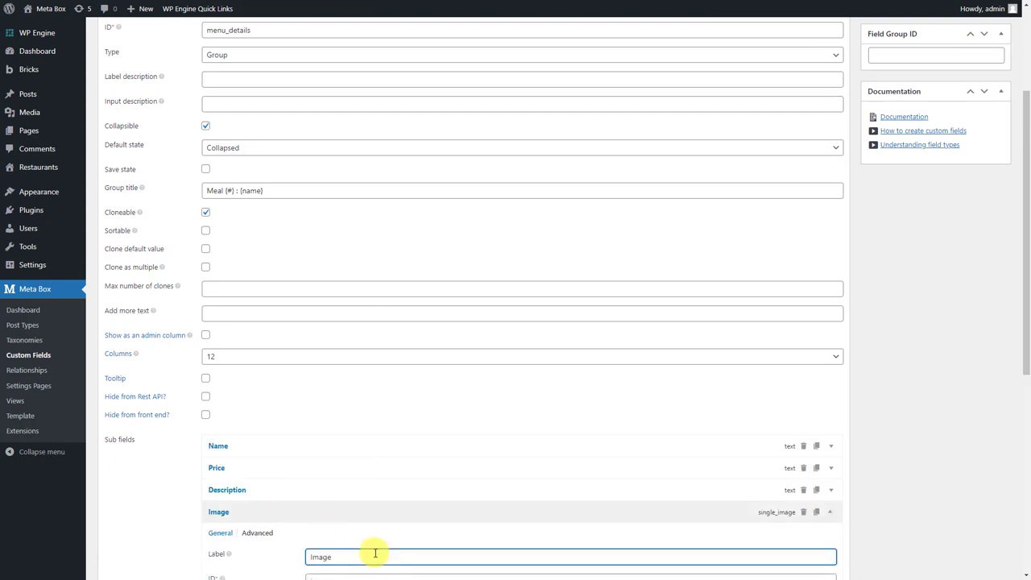
scroll(374, 552, "down", 2)
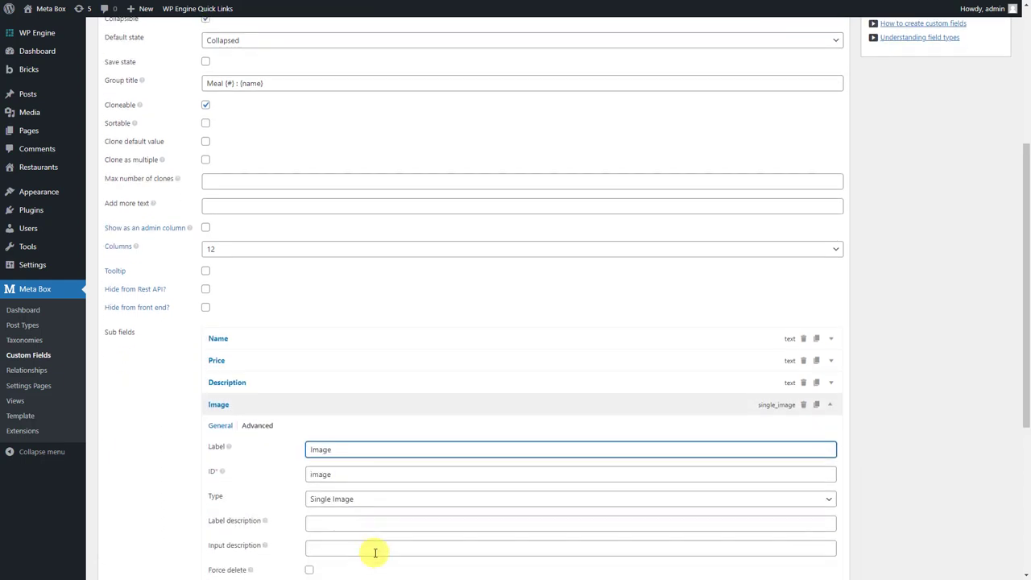
left_click(366, 402)
scroll(366, 402, "up", 4)
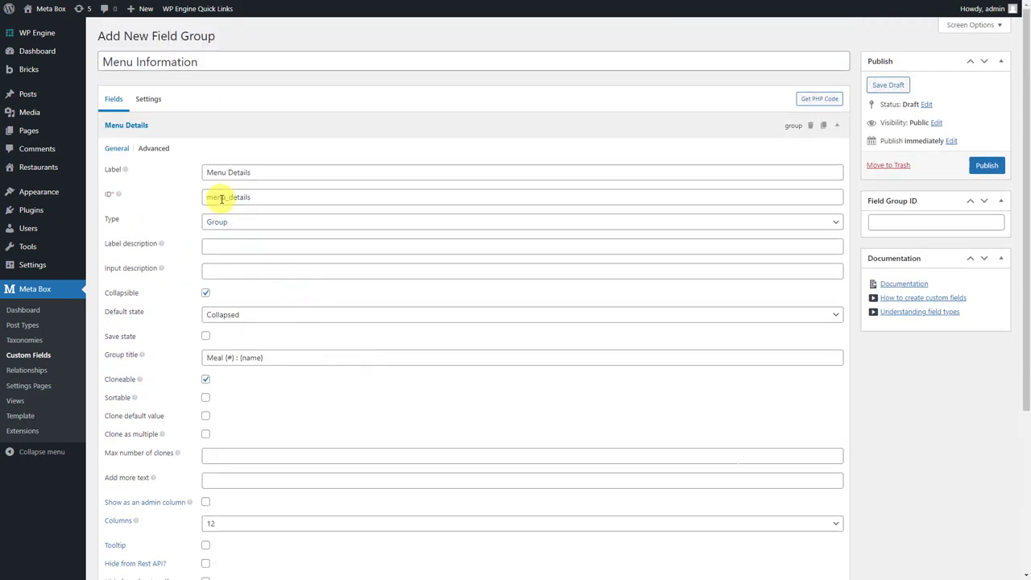
Set the field group's location post type to Restaurant instead of Post, and publish it
left_click(158, 109)
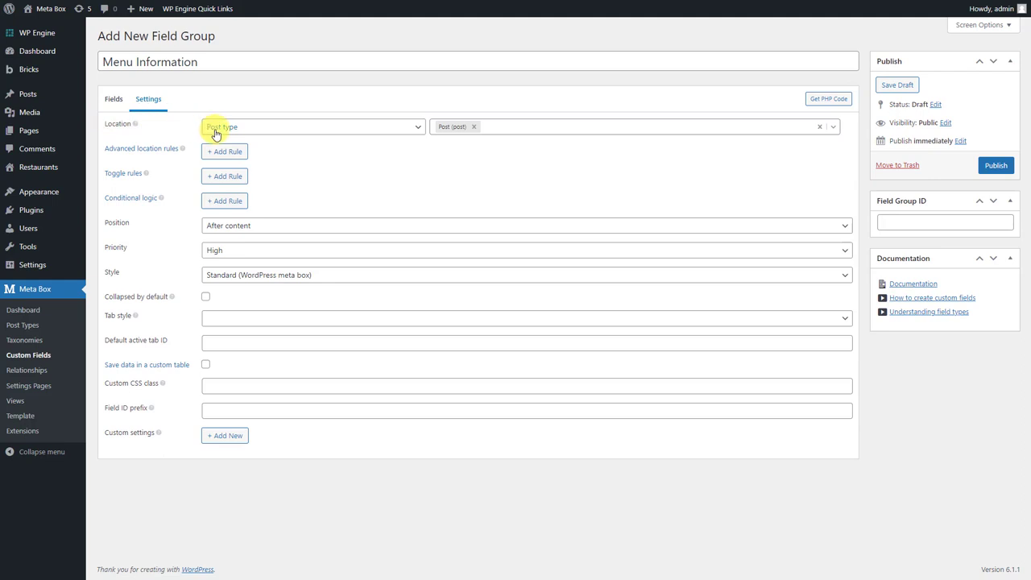
left_click(472, 127)
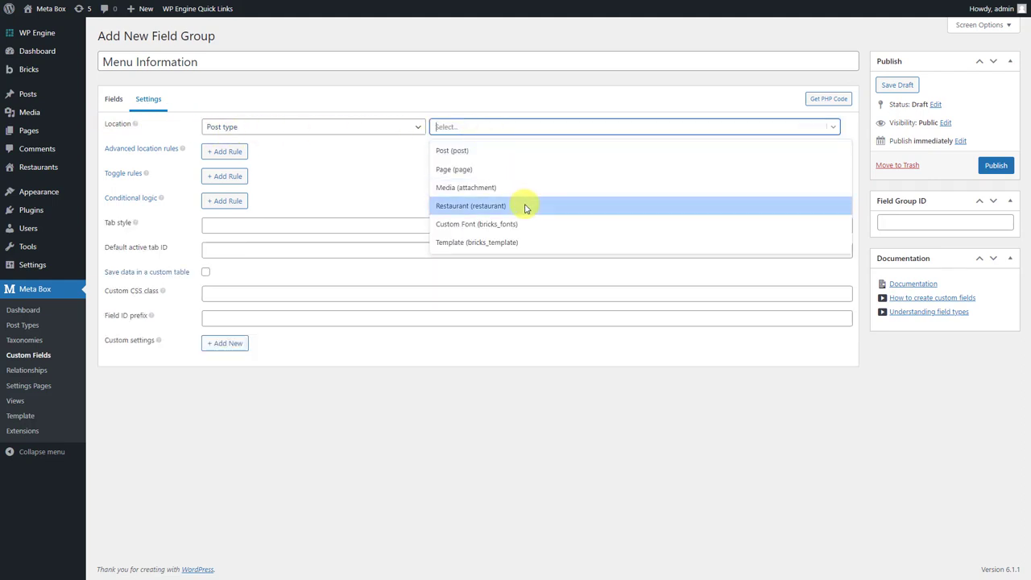
left_click(525, 208)
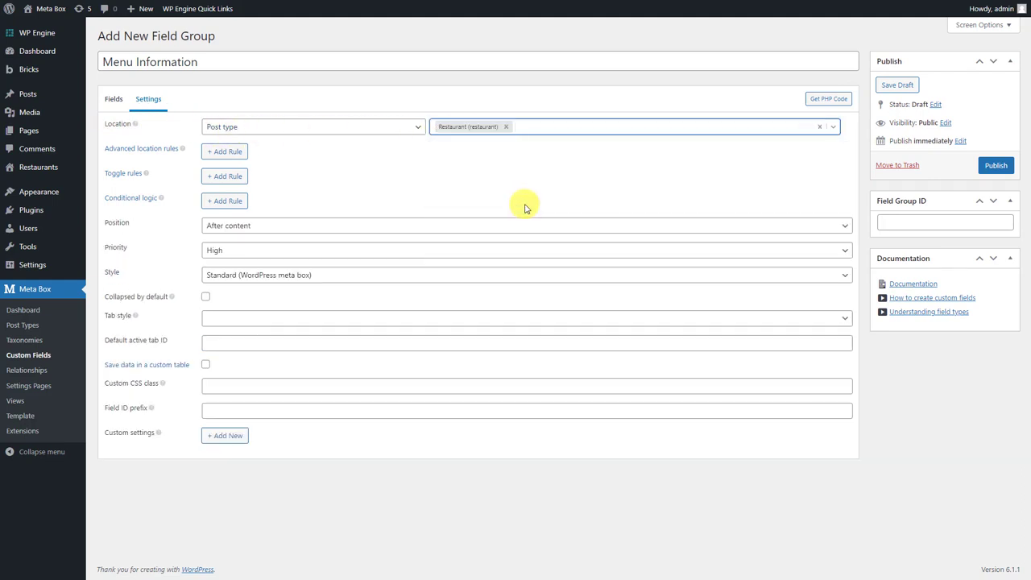
left_click(996, 166)
Start a new Restaurant post, expand Meal 1 and add a second meal entry
mouse_move(63, 172)
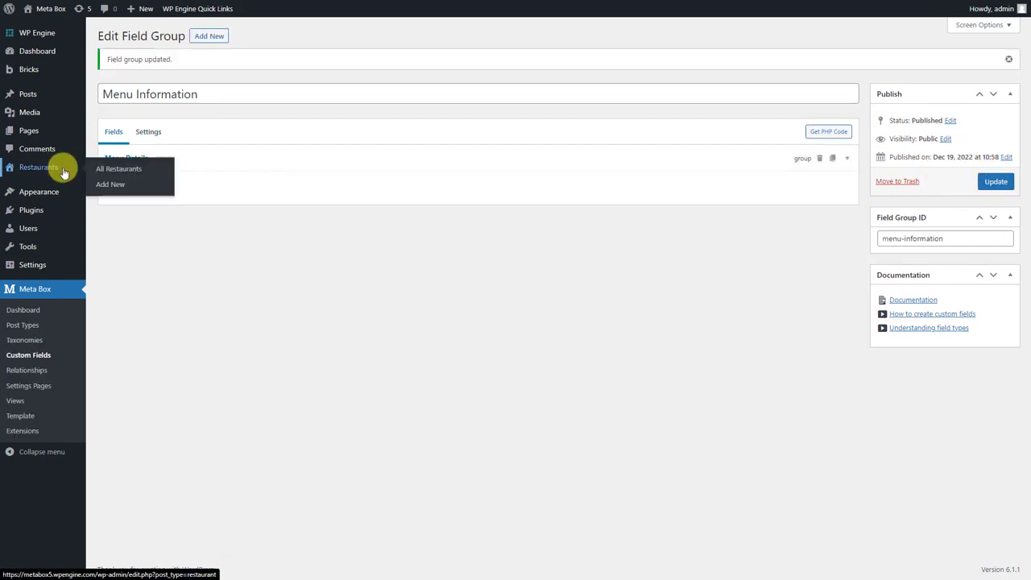
left_click(95, 184)
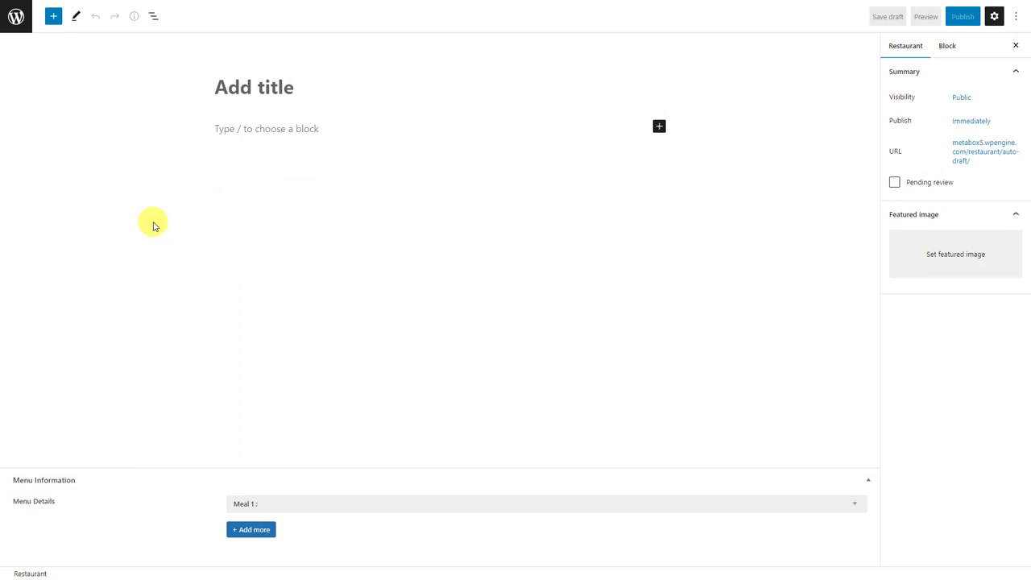
left_click(850, 503)
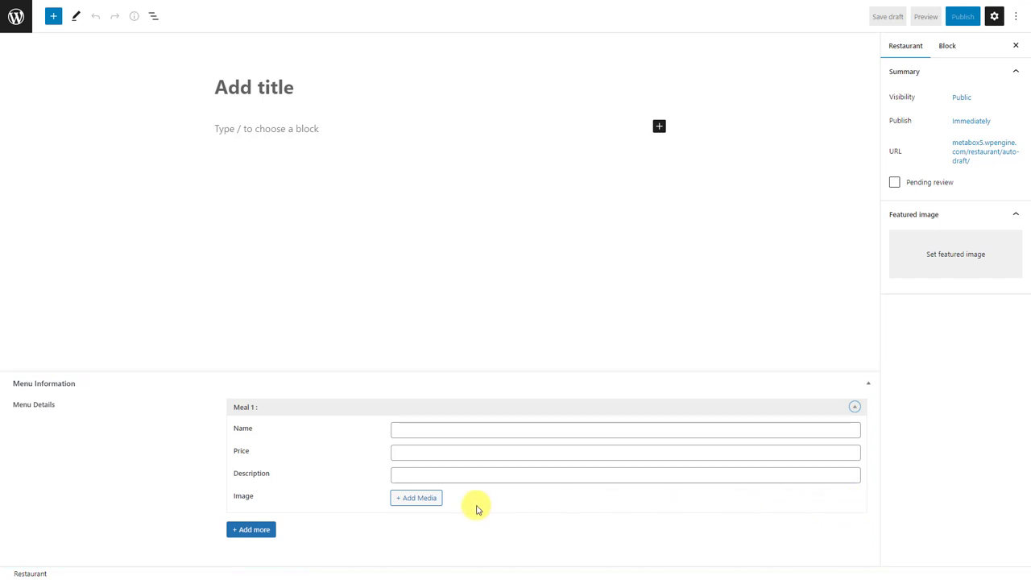
left_click(252, 530)
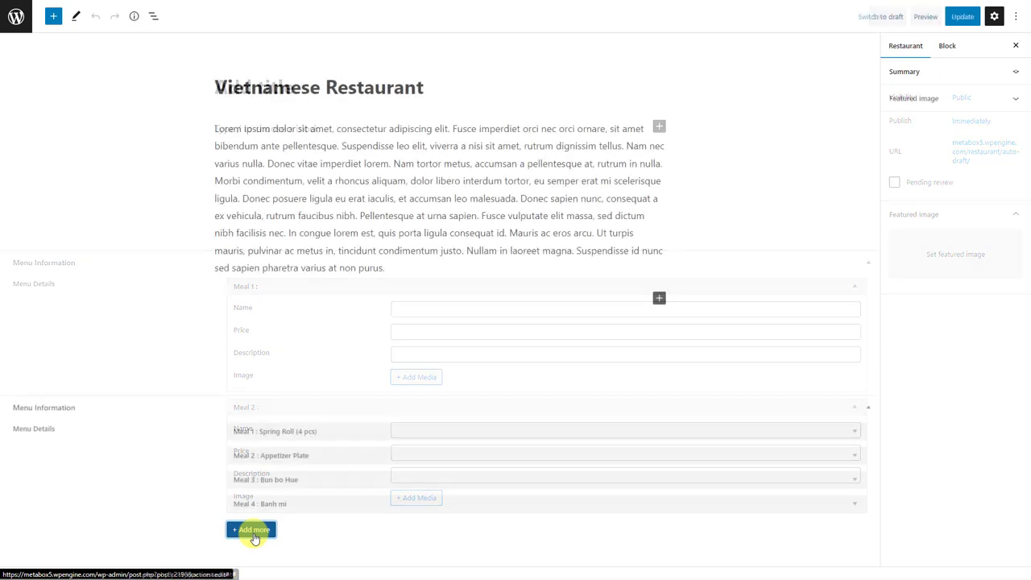
Expand Meals 1 through 4 to review each meal's details
left_click(487, 435)
scroll(483, 456, "down", 1)
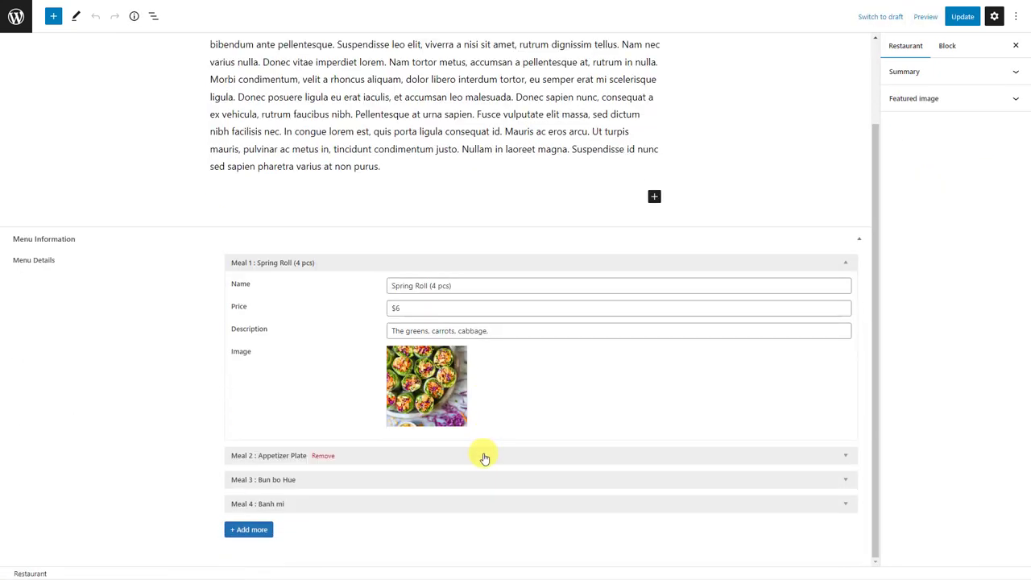
left_click(483, 456)
scroll(475, 483, "down", 2)
left_click(475, 485)
scroll(472, 488, "down", 2)
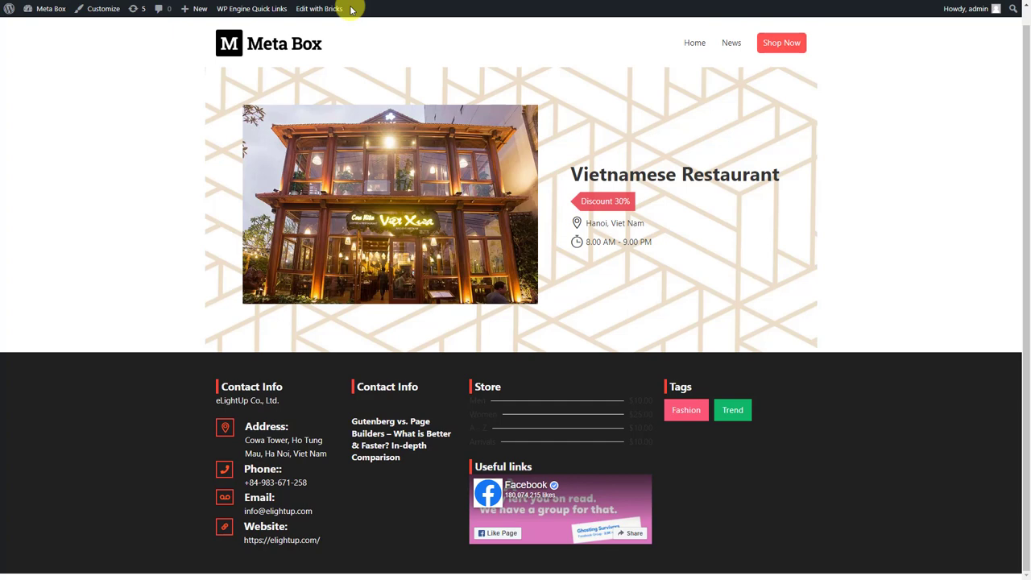
Go to the Bricks Templates list from the Edit with Bricks admin-bar menu
mouse_move(339, 9)
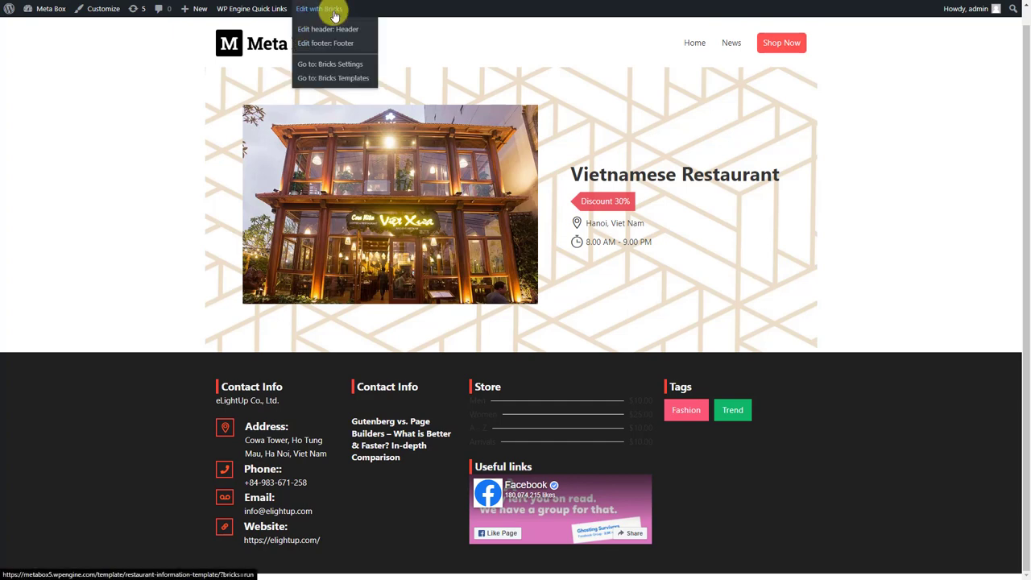
left_click(344, 79)
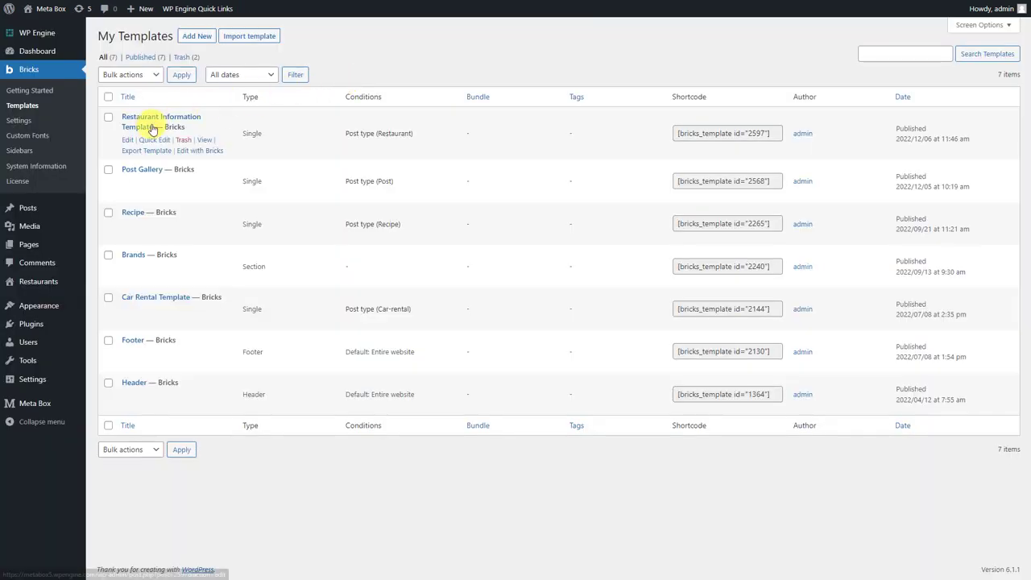
Open the Restaurant Information Template in Bricks and add a new Div to its section
left_click(189, 156)
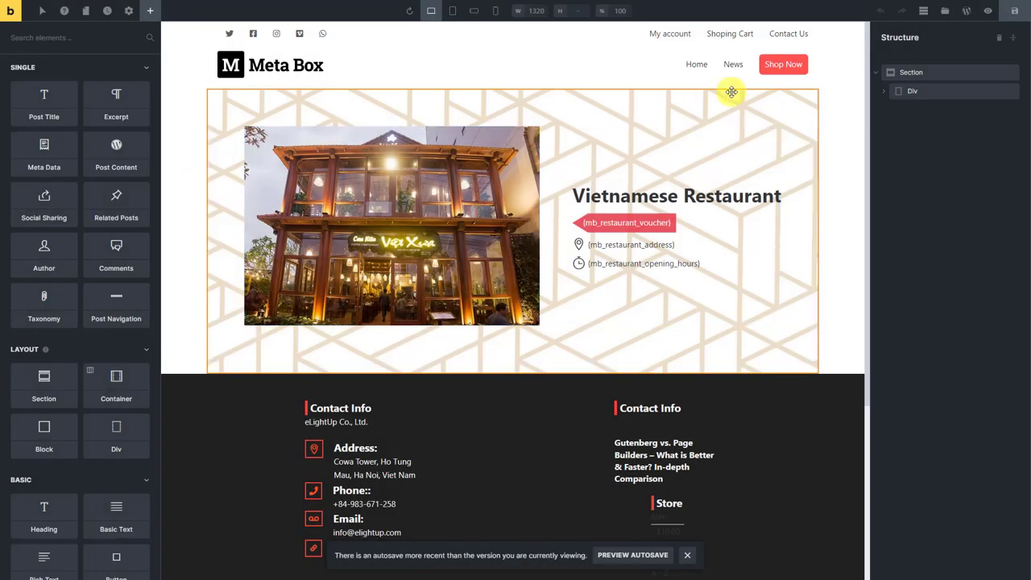
left_click(937, 74)
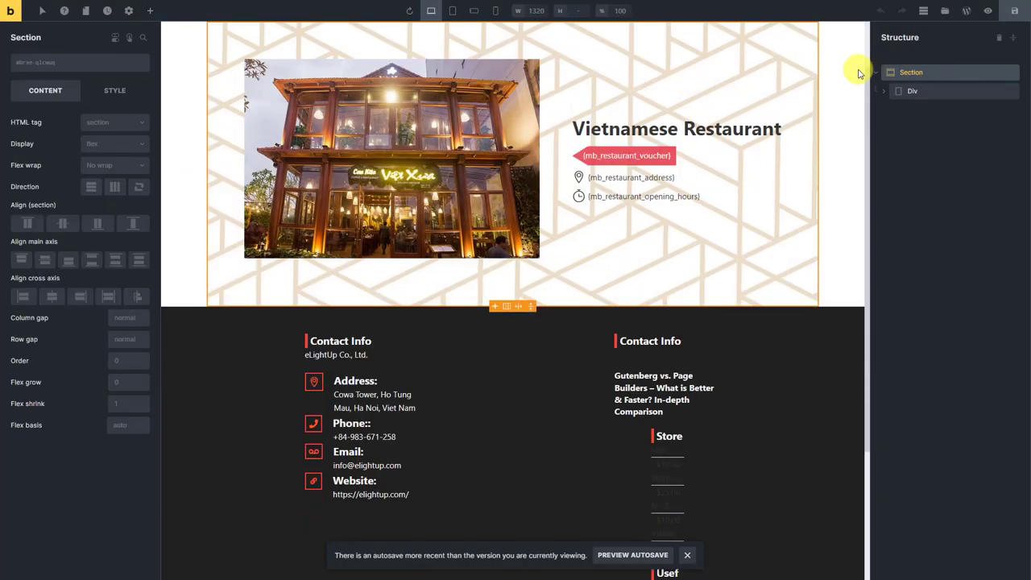
left_click(150, 10)
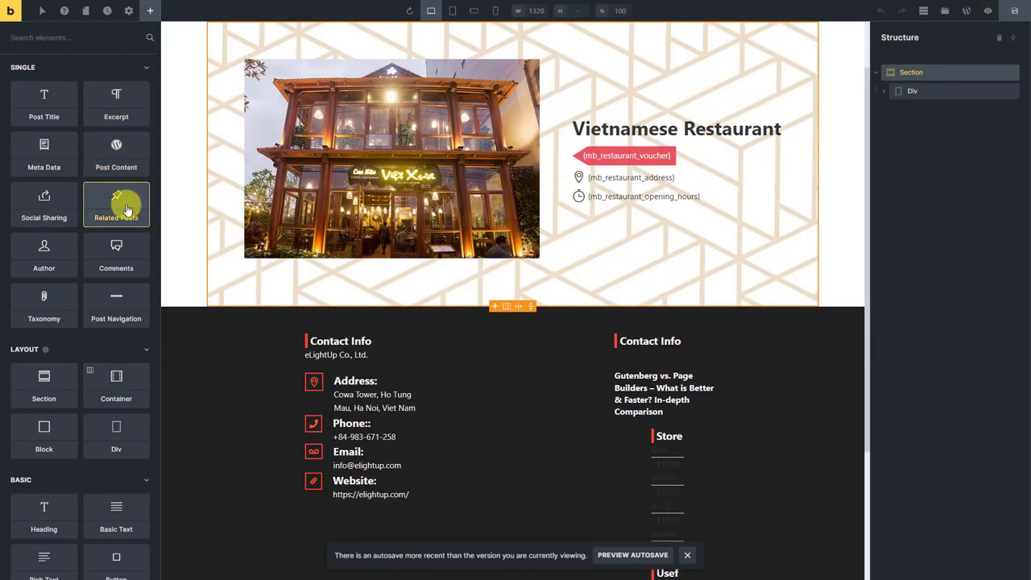
left_click(94, 432)
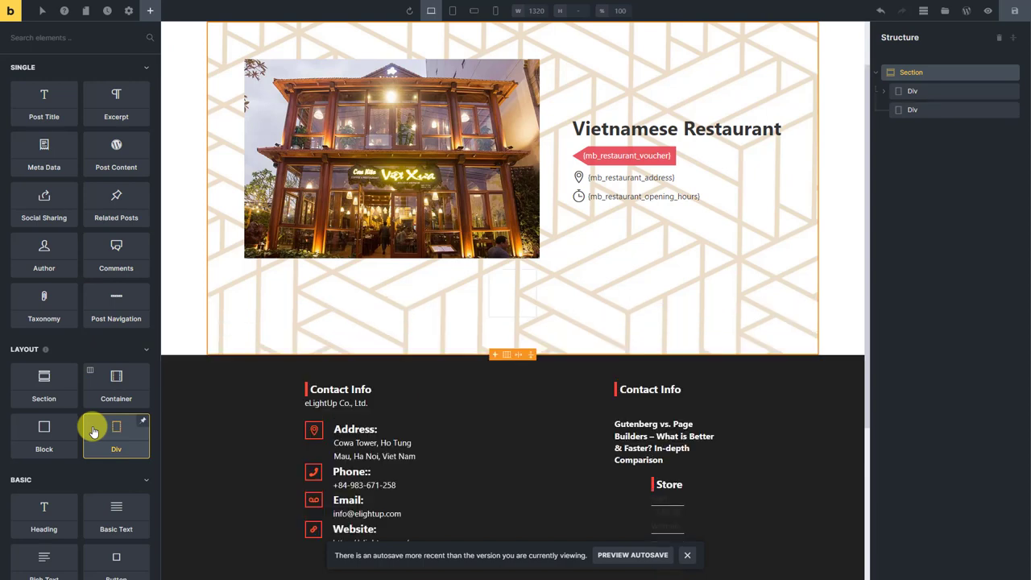
left_click(925, 111)
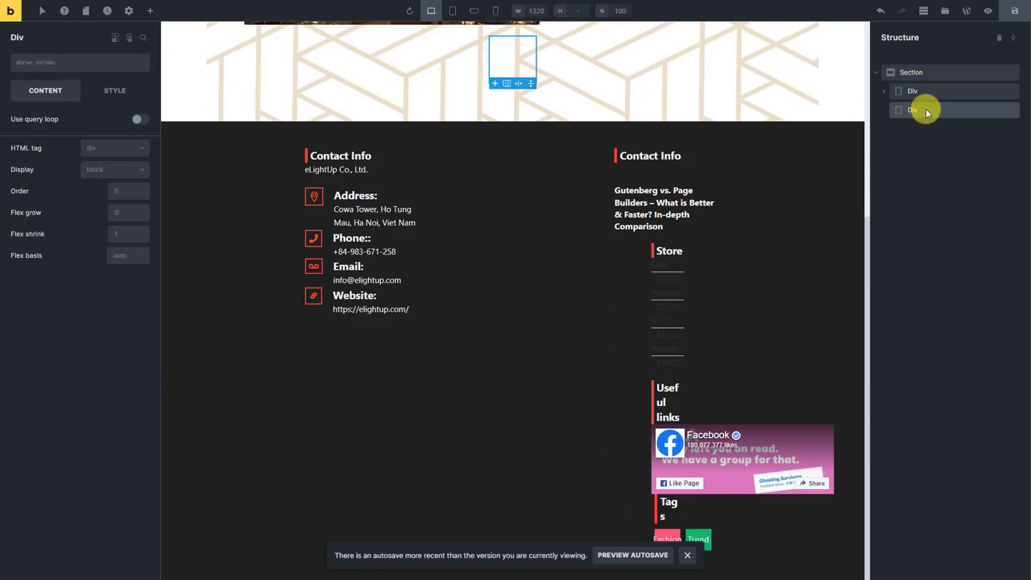
Put a heading reading 'Menu' in the Div, with an empty Container below it
left_click(153, 11)
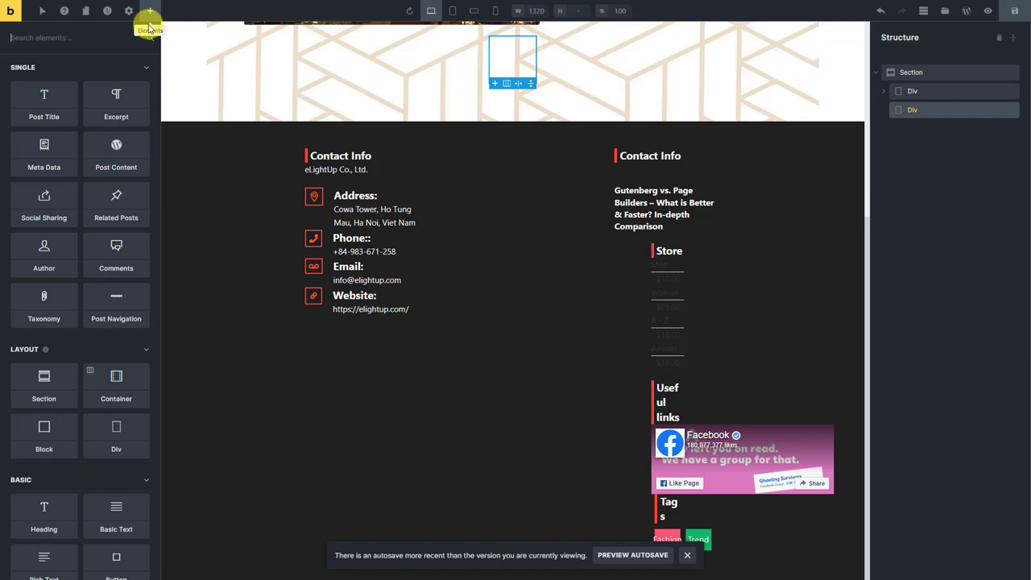
left_click(62, 505)
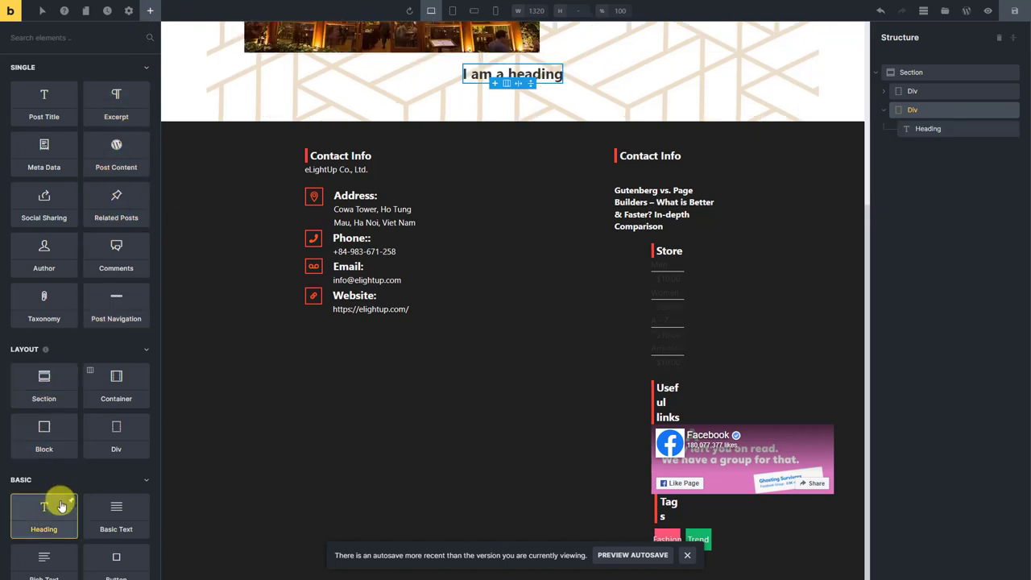
left_click(922, 129)
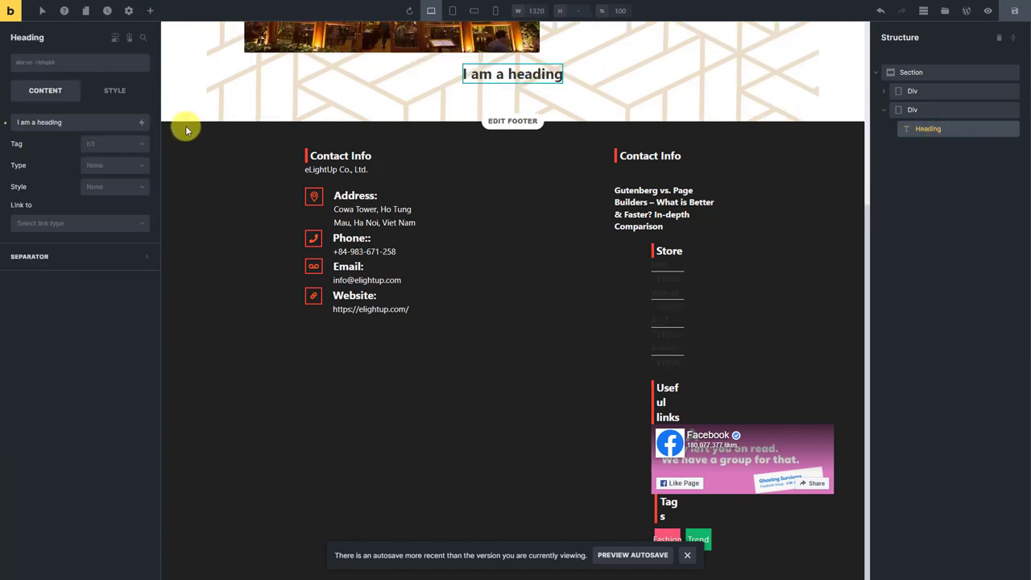
triple_click(92, 122)
type("Menu")
left_click(150, 15)
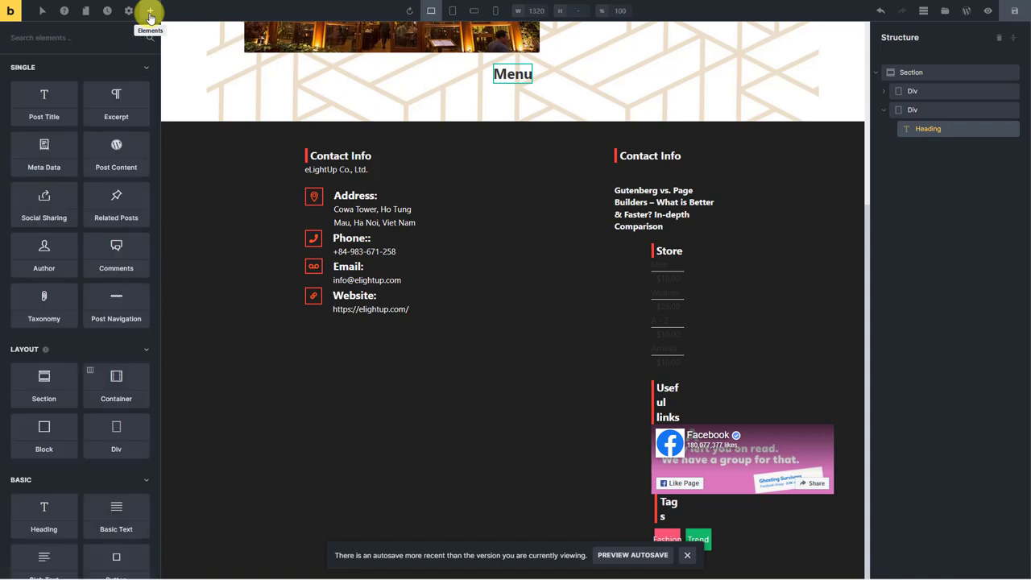
left_click(127, 385)
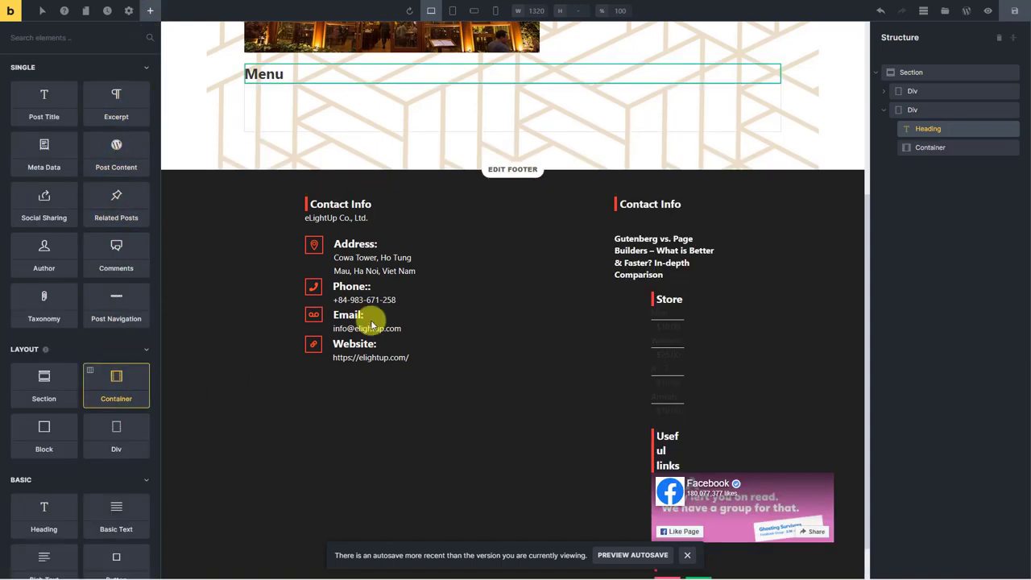
Enable a query loop on the Container with type MB Group: Menu Details
left_click(955, 146)
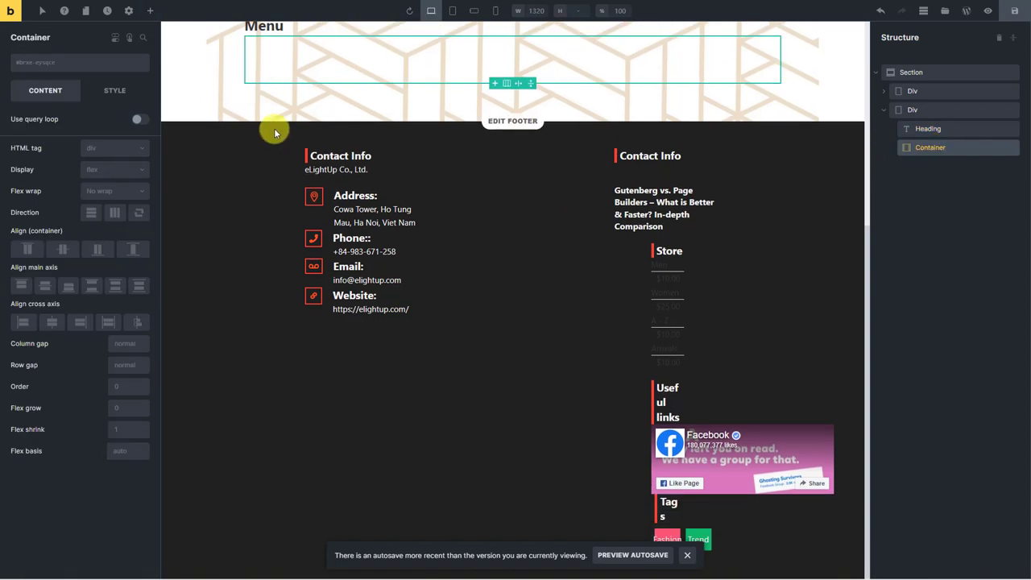
left_click(143, 119)
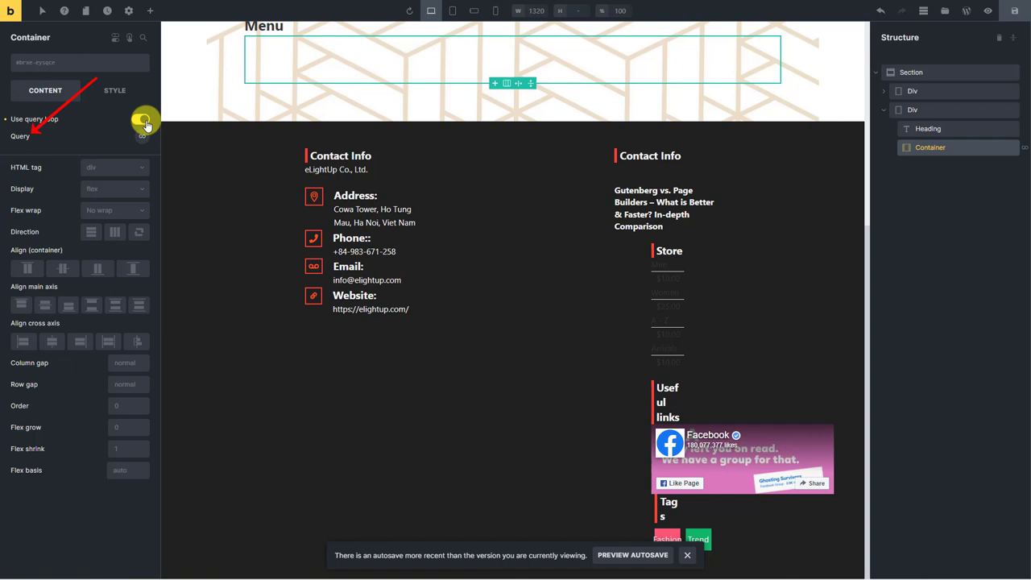
left_click(142, 136)
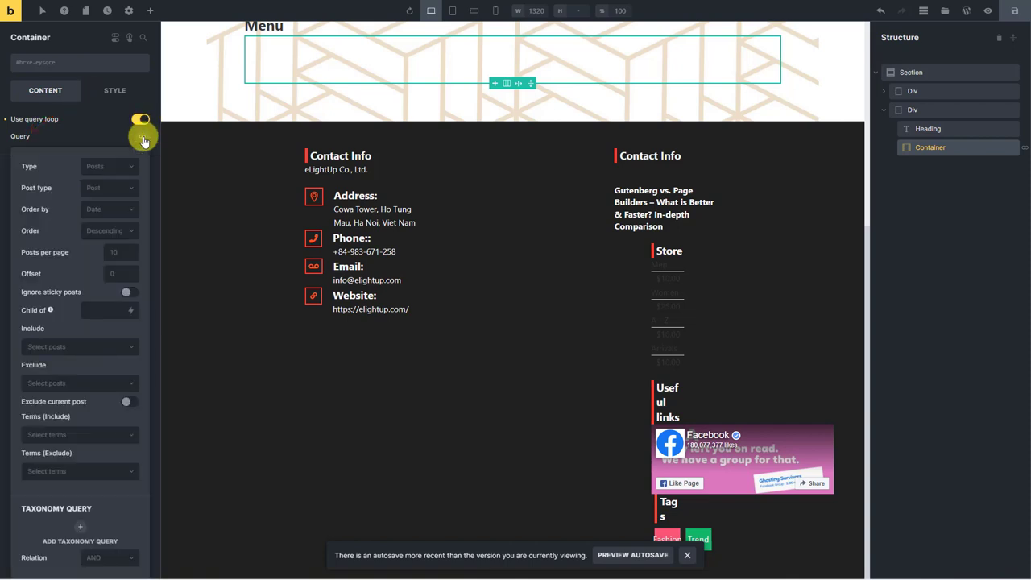
left_click(134, 166)
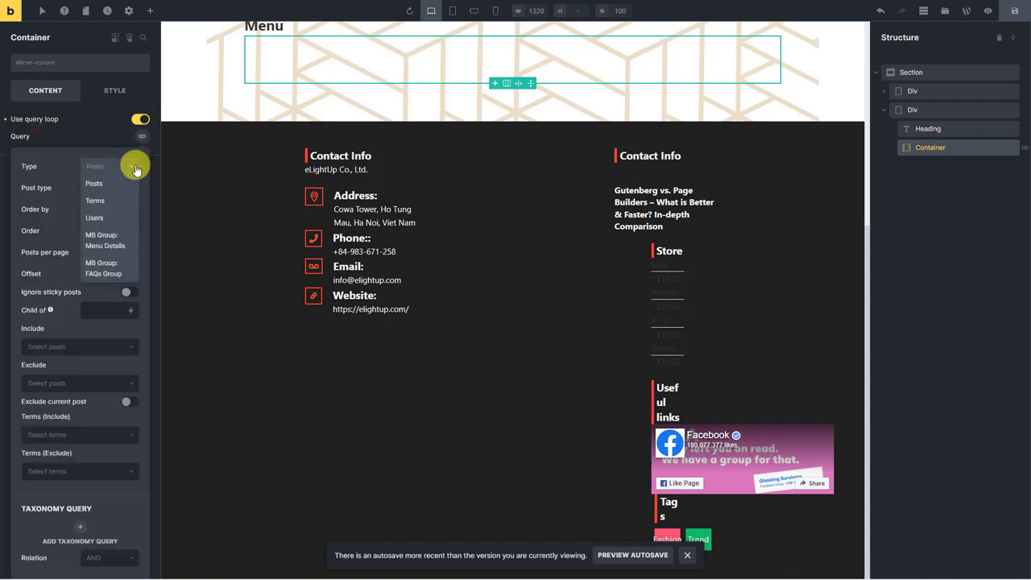
left_click(128, 245)
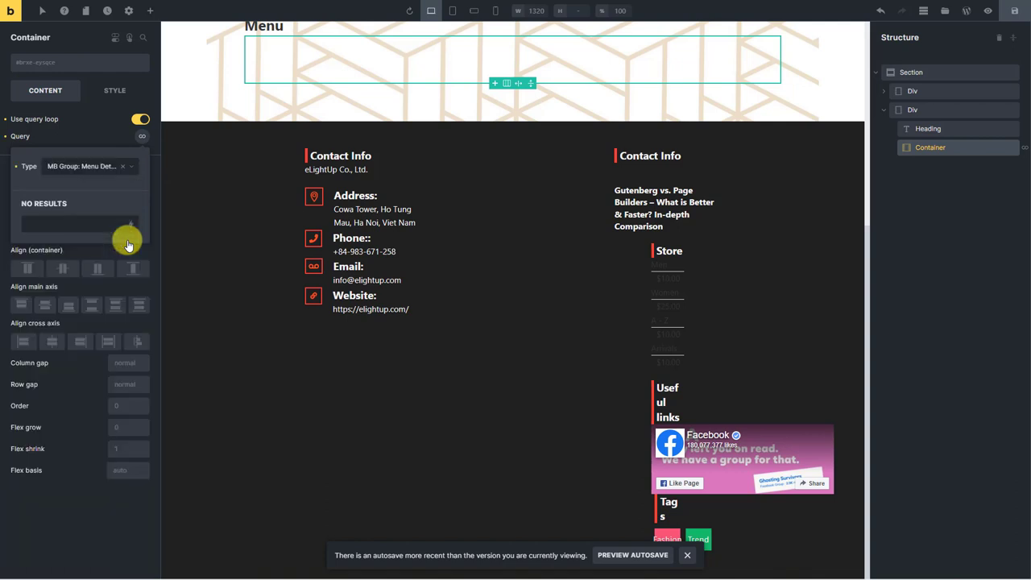
Add a Heading to the looping container bound to dynamic data Name (Menu Details)
left_click(149, 10)
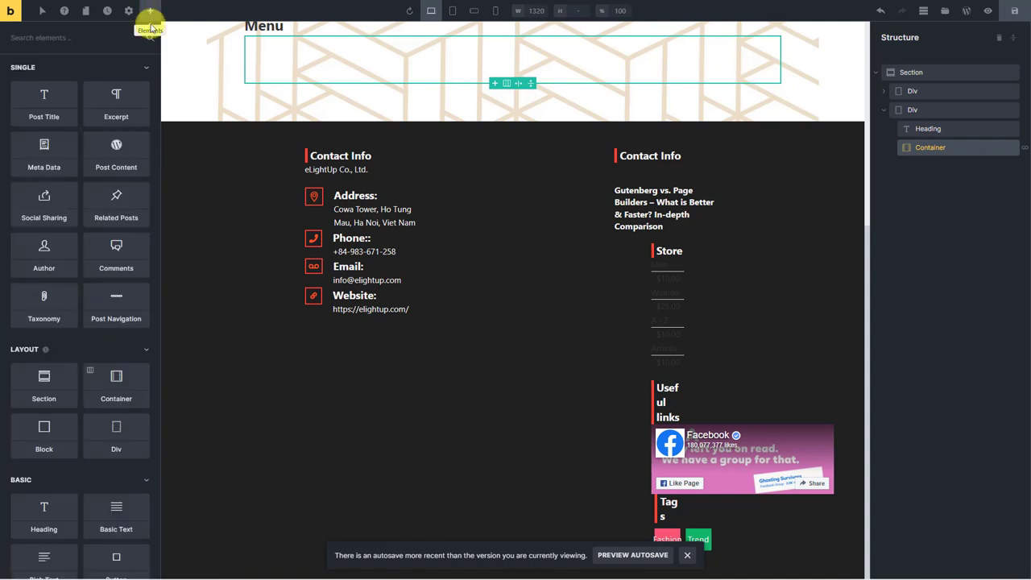
left_click(53, 506)
left_click(53, 505)
left_click(54, 506)
left_click(53, 506)
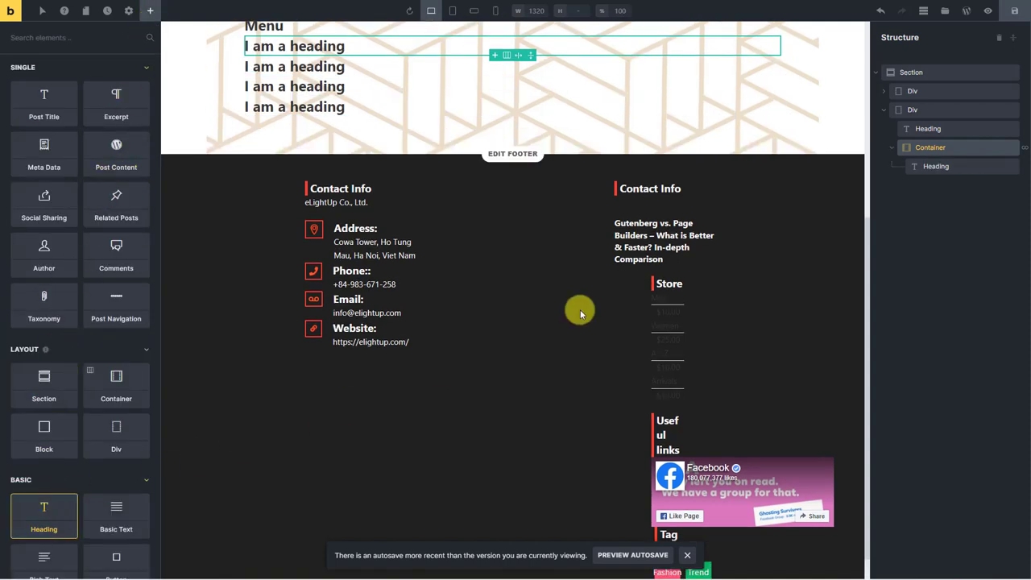
left_click(948, 173)
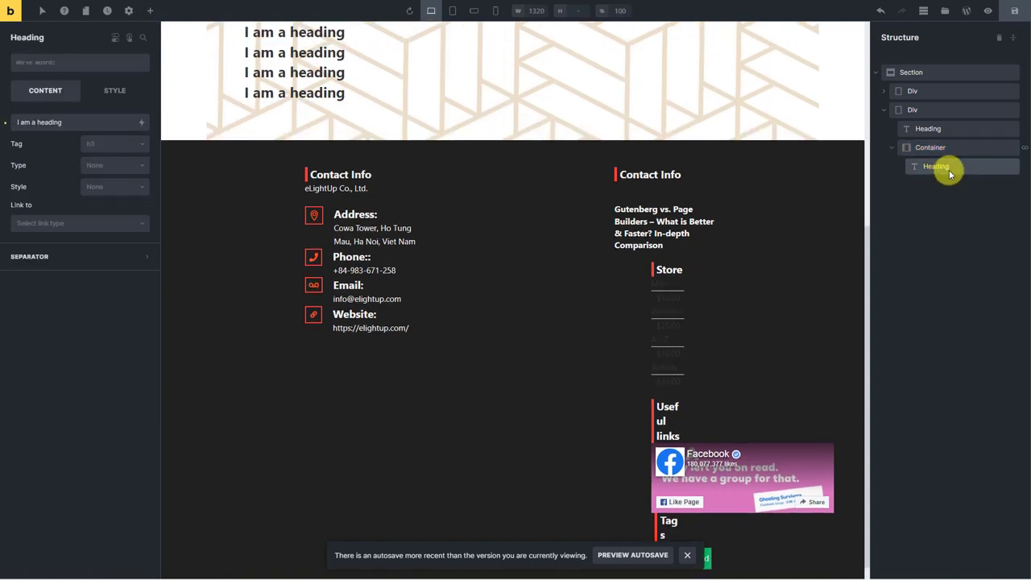
triple_click(118, 121)
key("BackSpace")
left_click(142, 124)
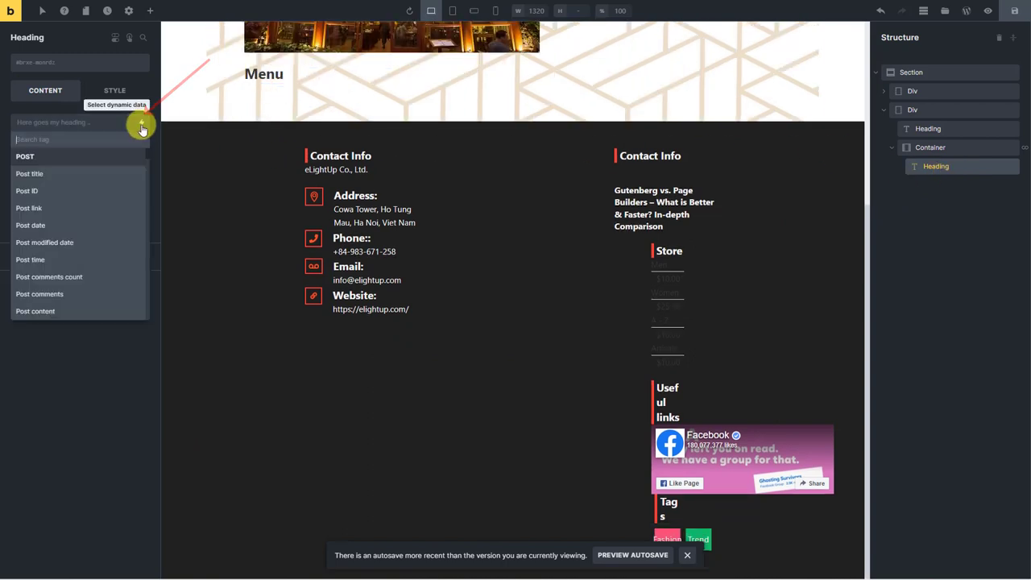
type("name")
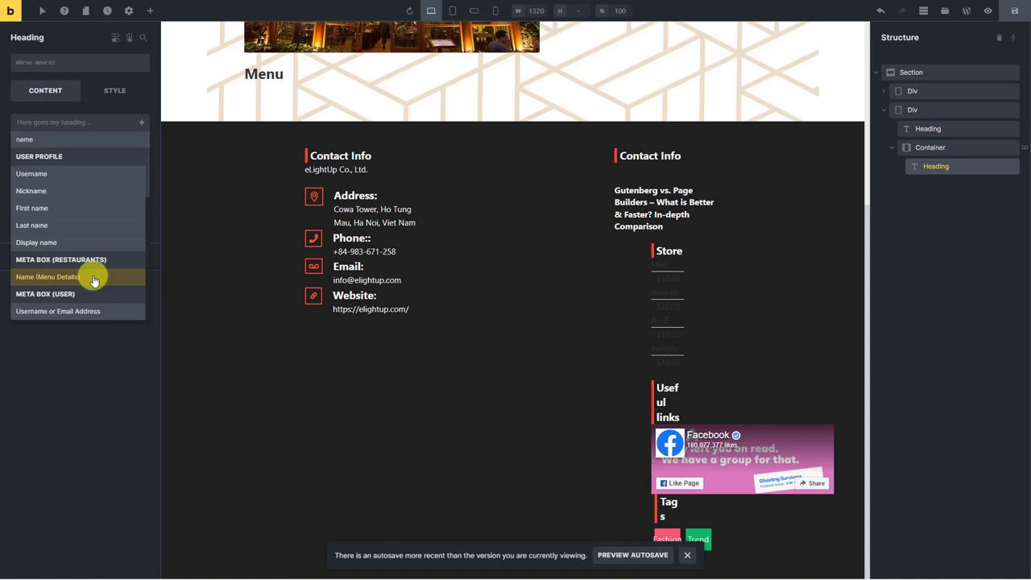
left_click(93, 277)
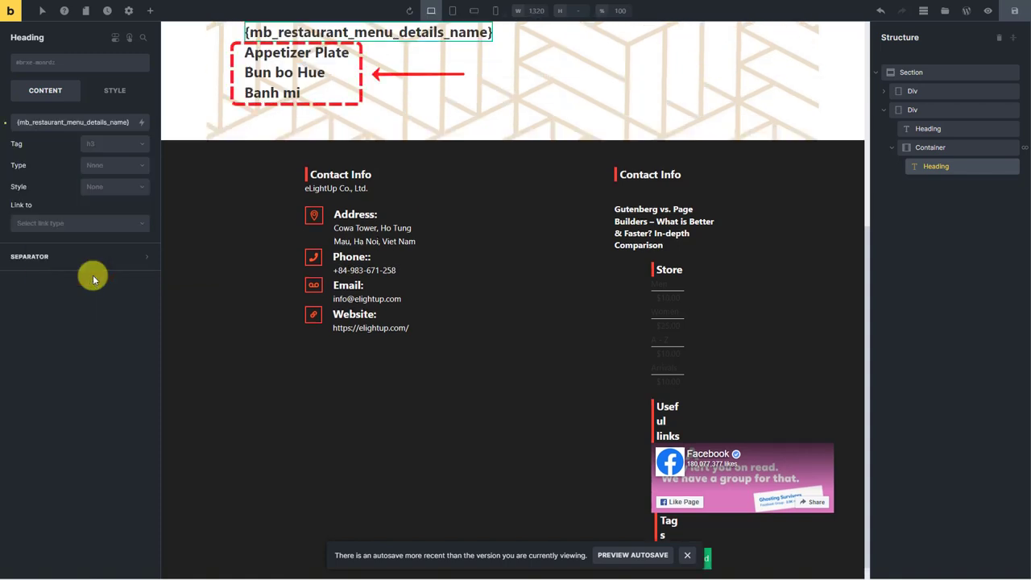
Add a Basic Text element below the dish name showing the Price (Menu Details) dynamic data
left_click(152, 12)
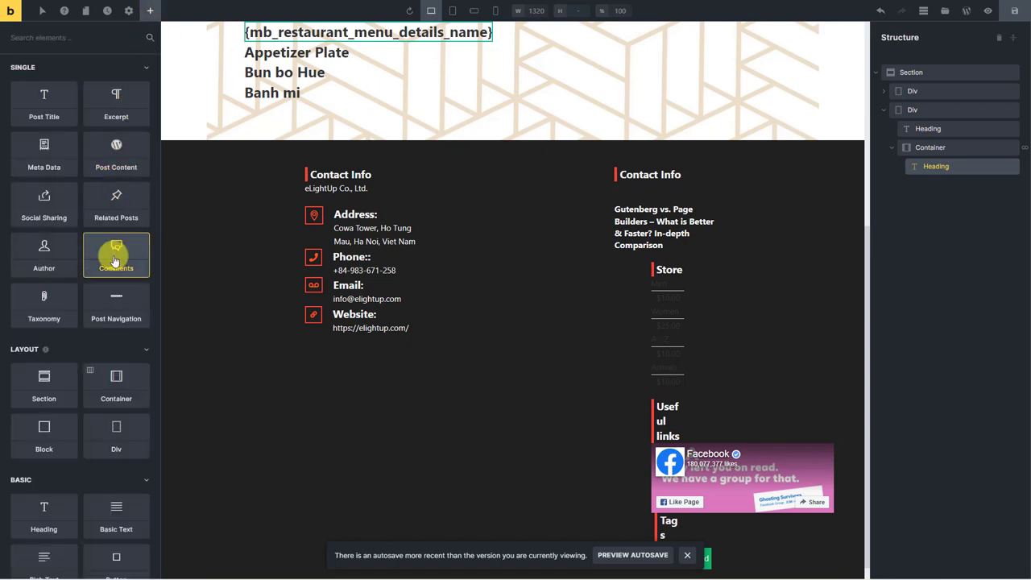
left_click(88, 511)
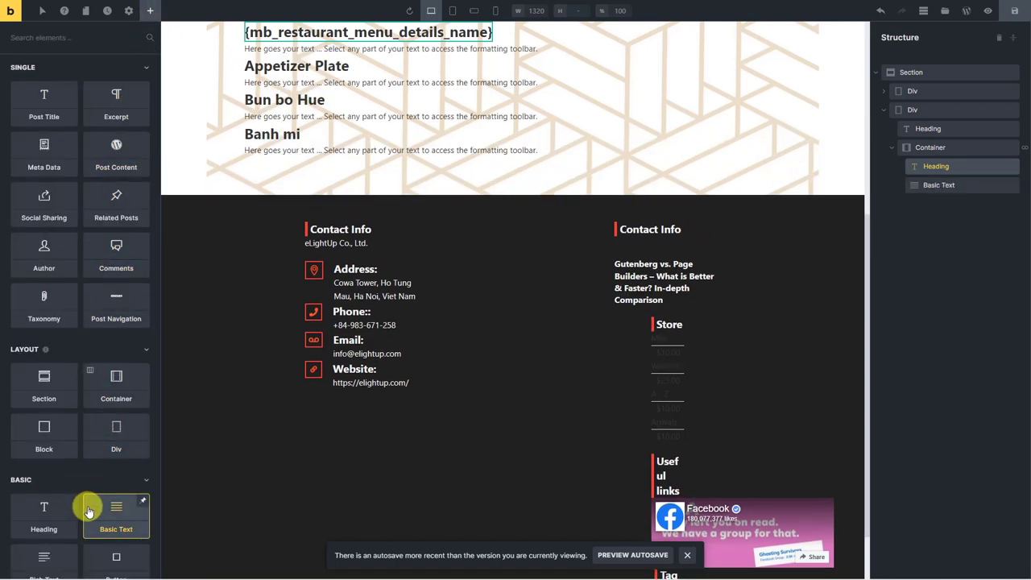
left_click(910, 185)
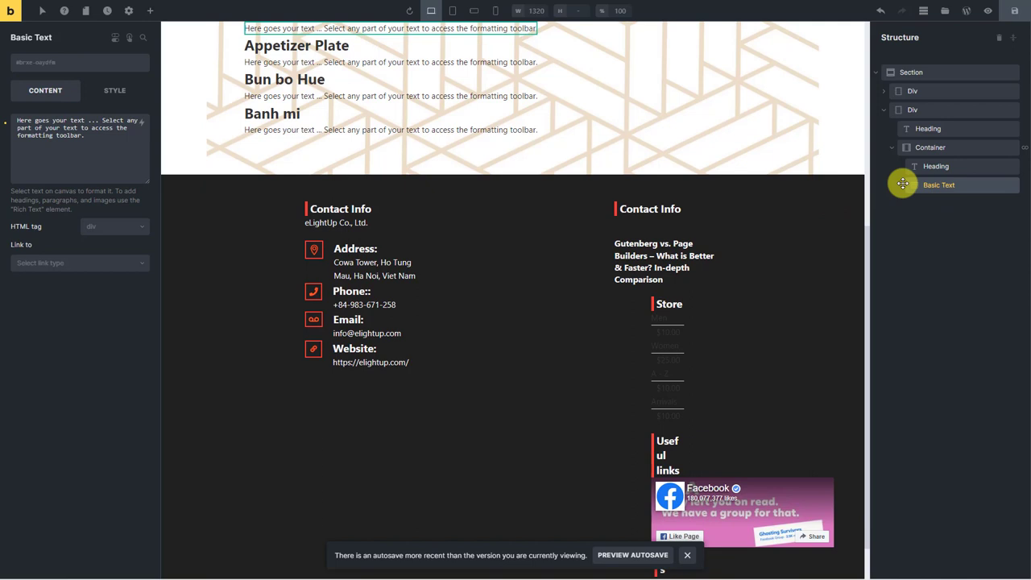
triple_click(80, 132)
key("BackSpace")
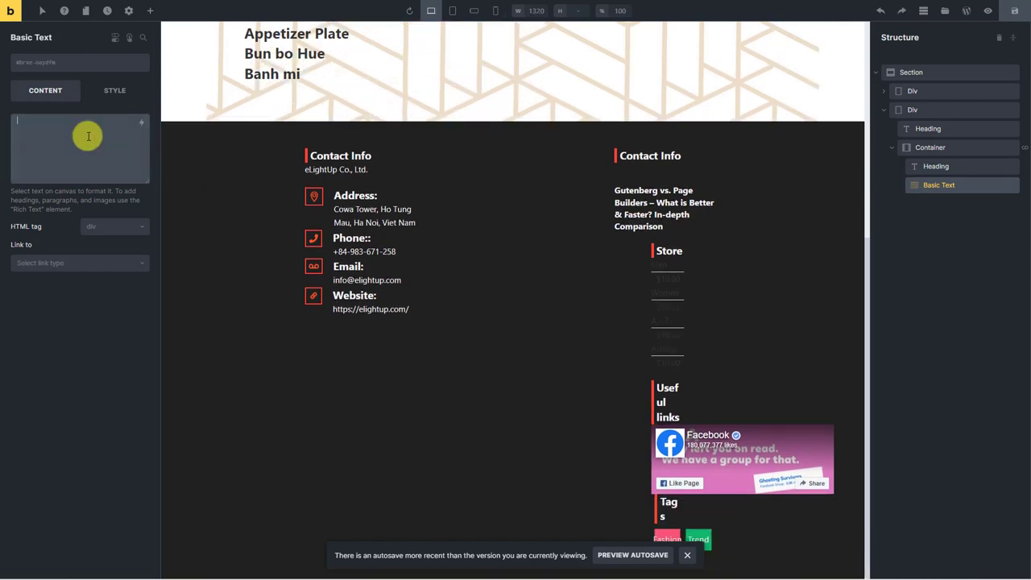
left_click(141, 124)
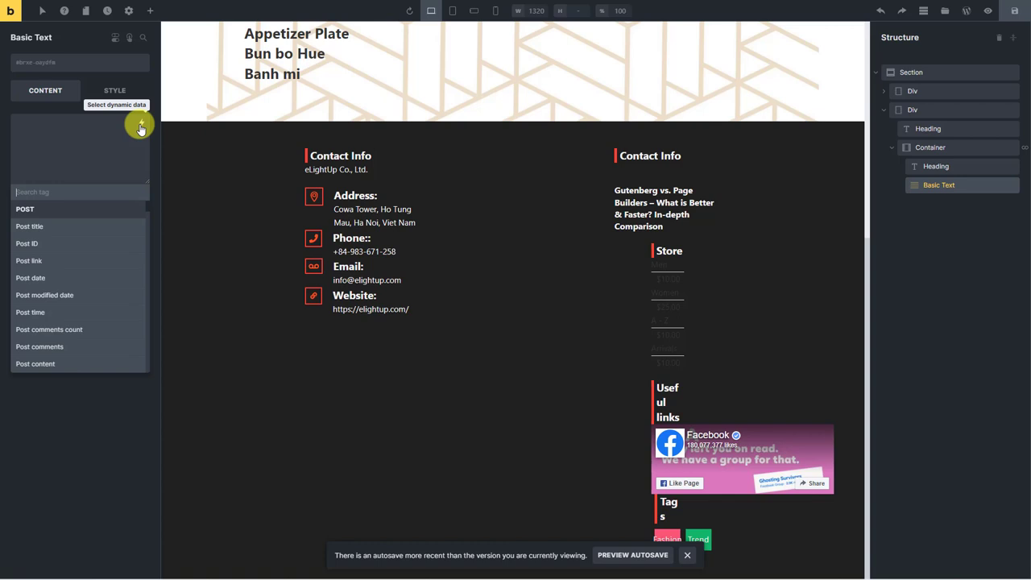
type("price")
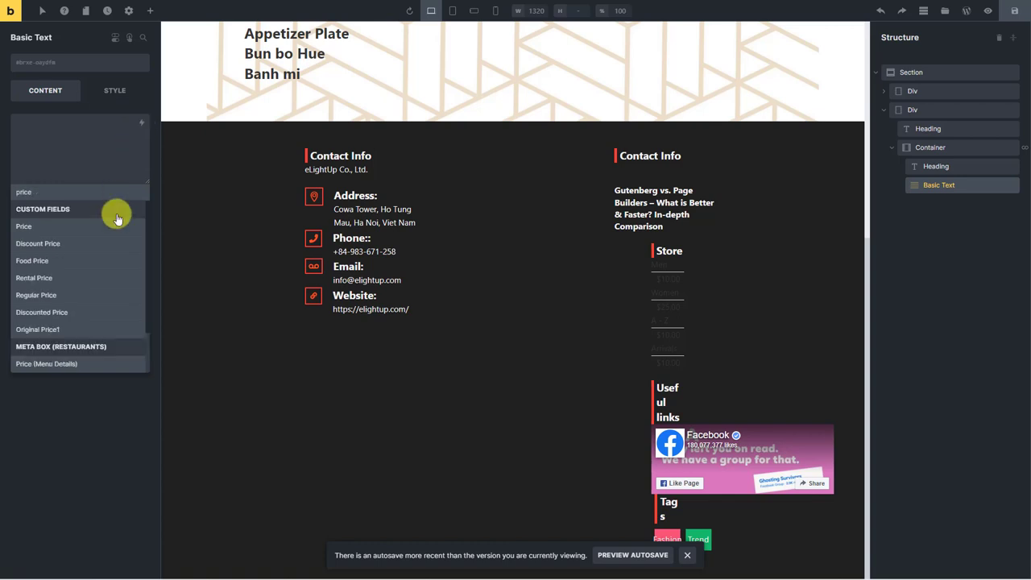
left_click(91, 363)
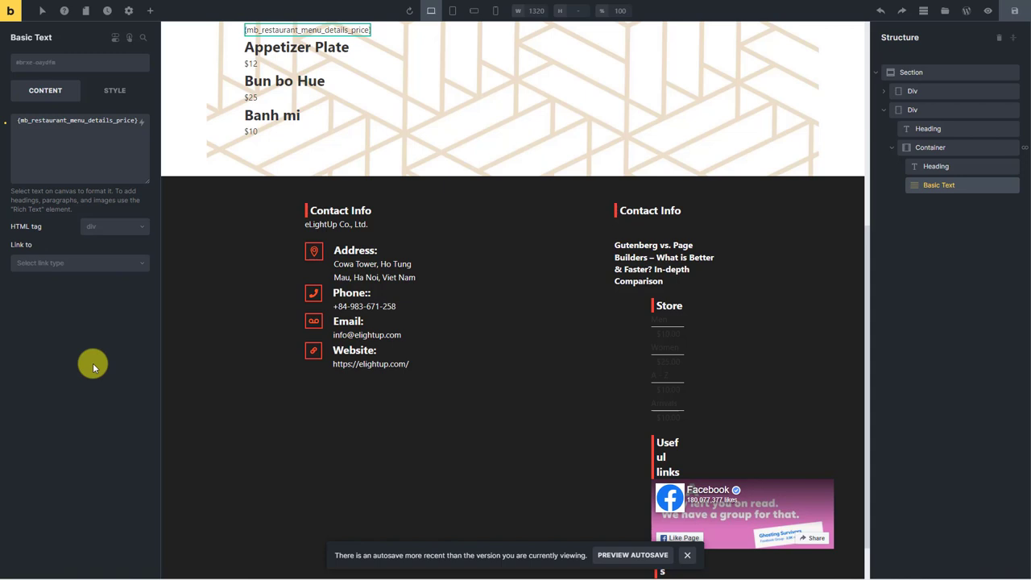
Duplicate the price text and switch the copy to Description (Menu Details)
right_click(990, 186)
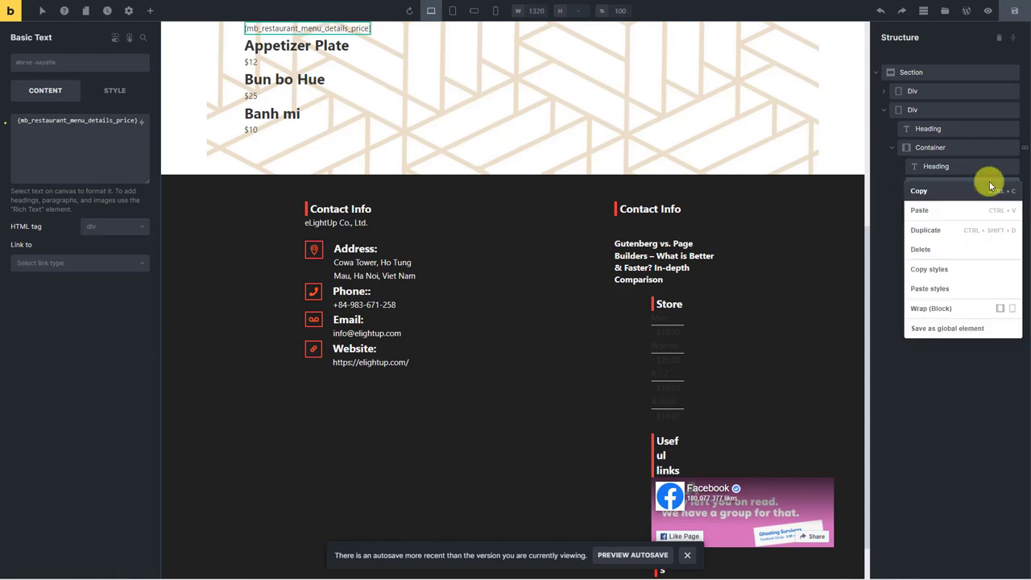
left_click(934, 231)
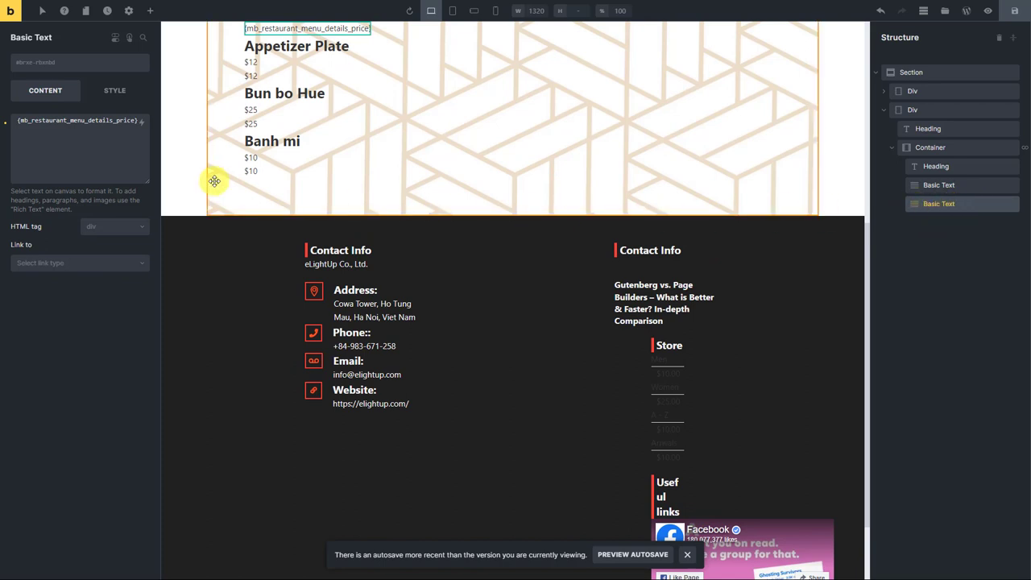
left_click(110, 137)
key("ctrl+a")
key("BackSpace")
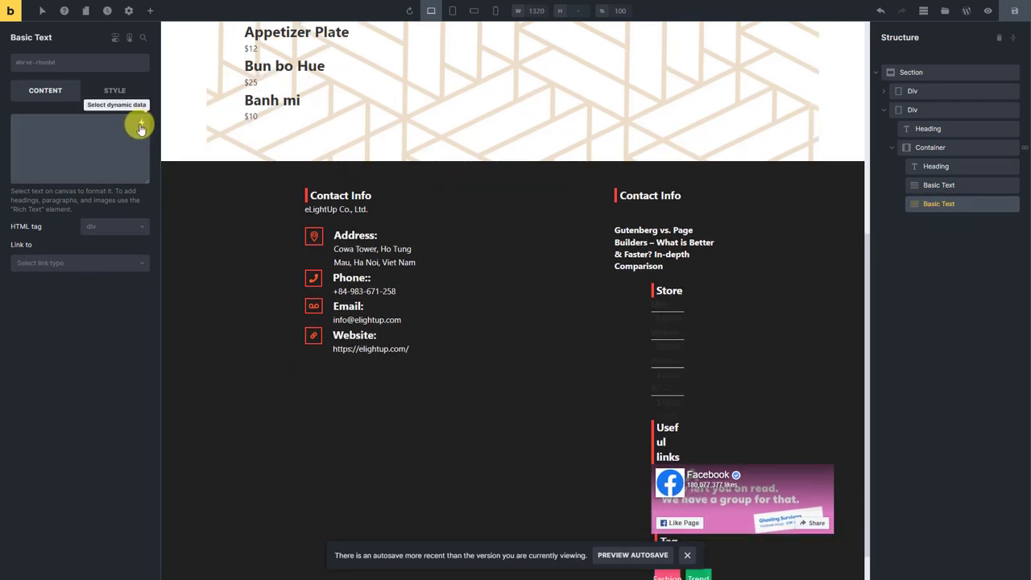
left_click(141, 128)
scroll(137, 126, "down", 10)
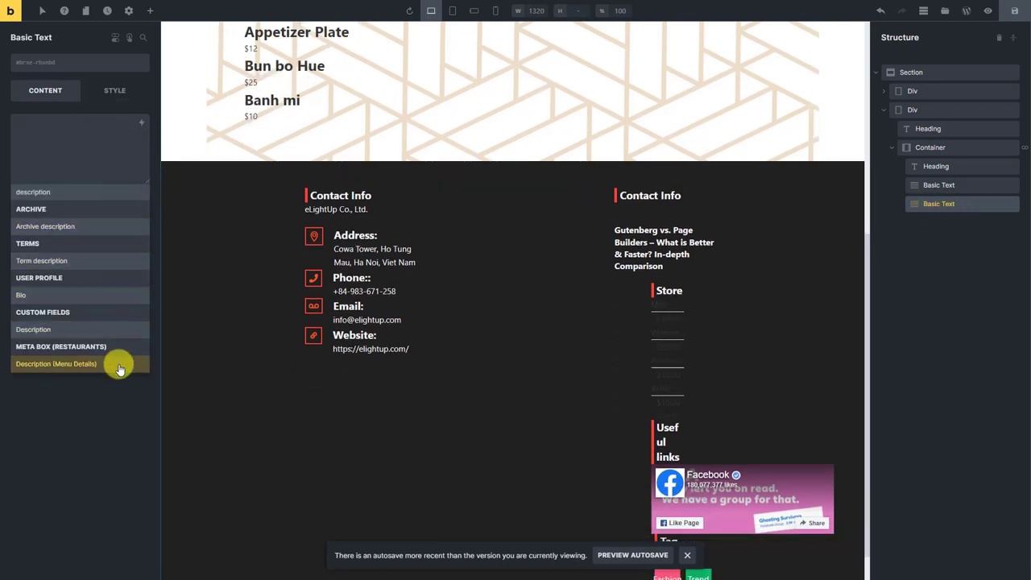
left_click(118, 364)
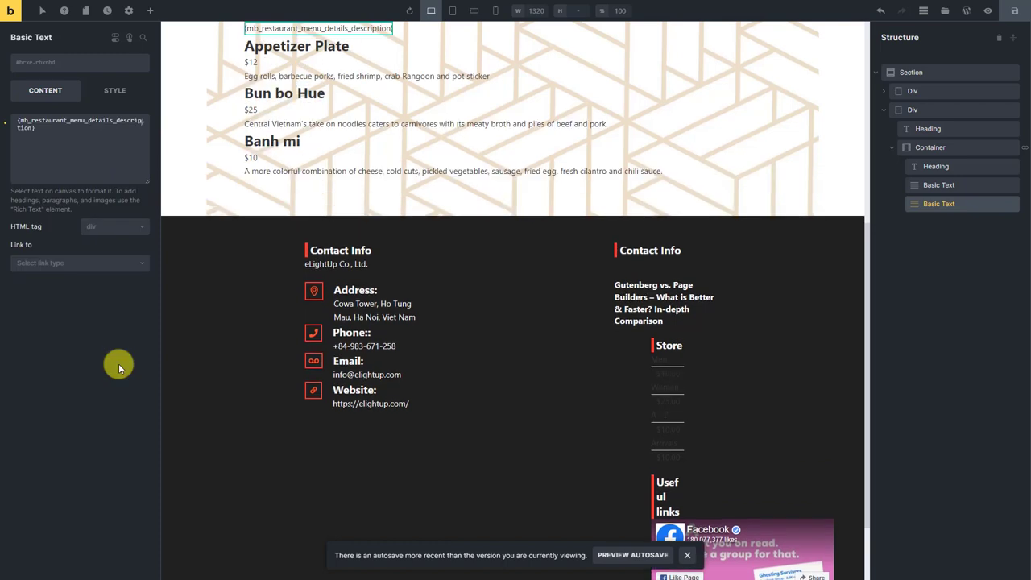
left_click(149, 11)
type("ima")
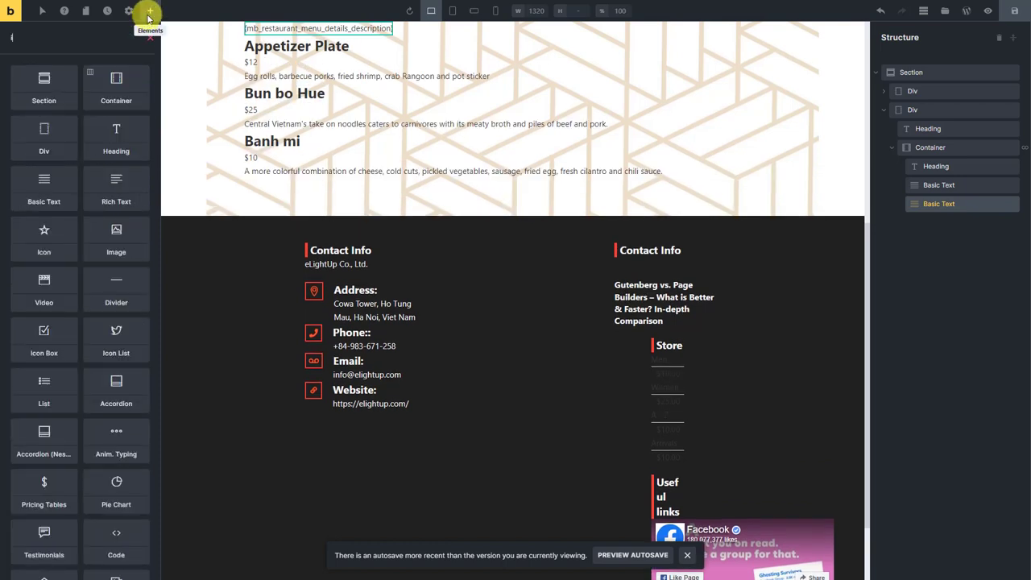
type("ge")
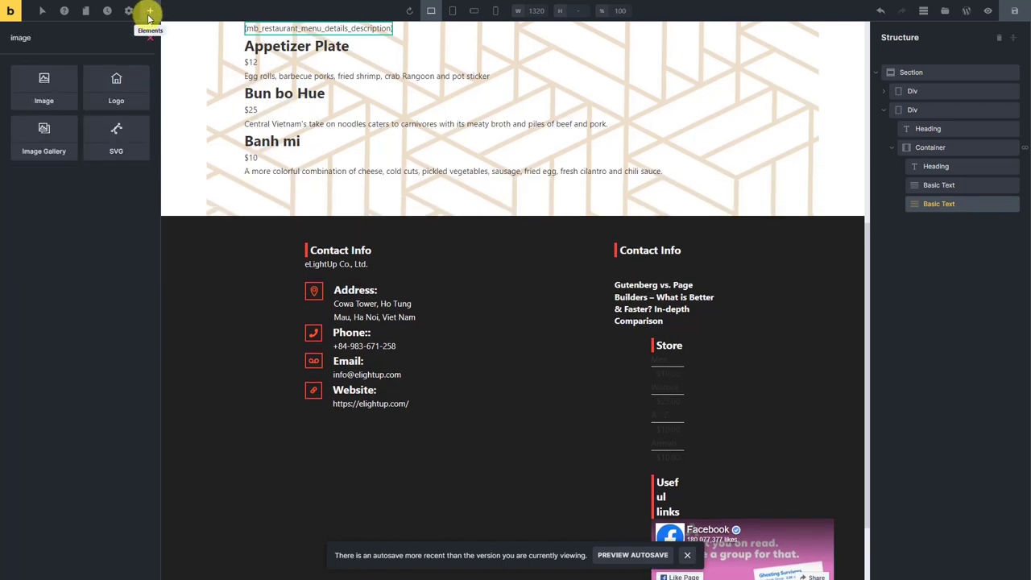
Add an Image element sourced from Image (Menu Details), with the size set to Full
left_click(68, 96)
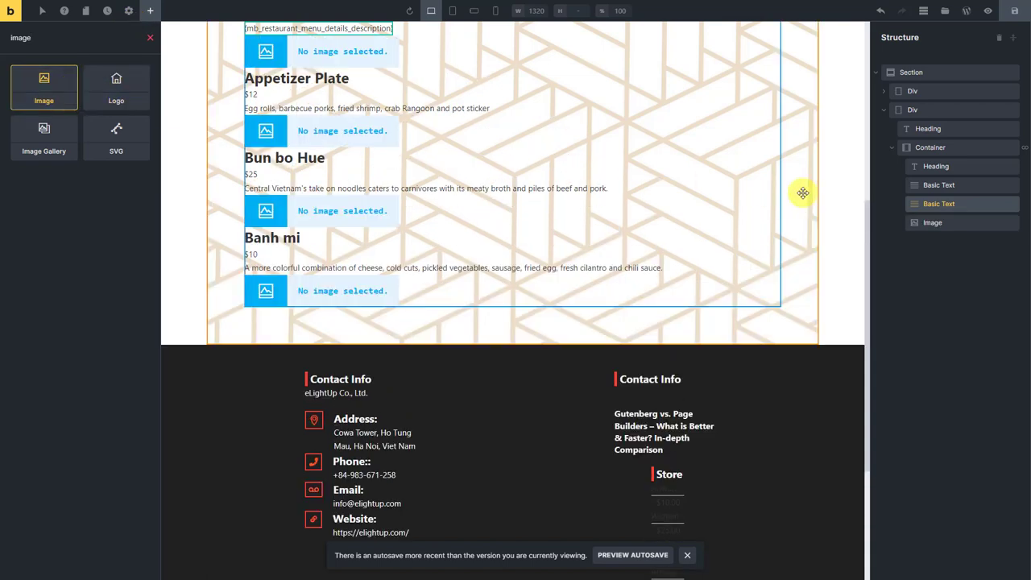
left_click(958, 227)
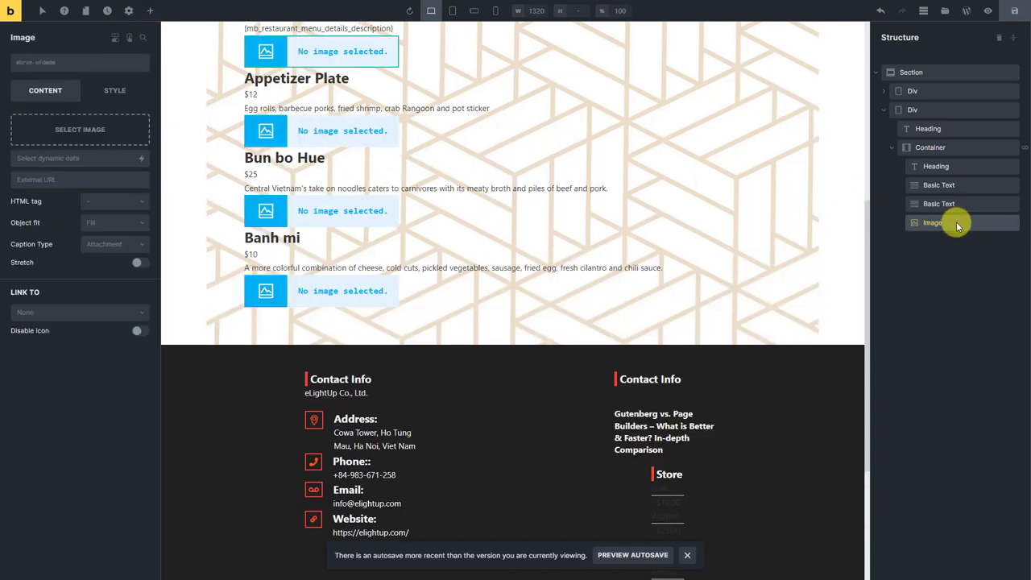
left_click(142, 159)
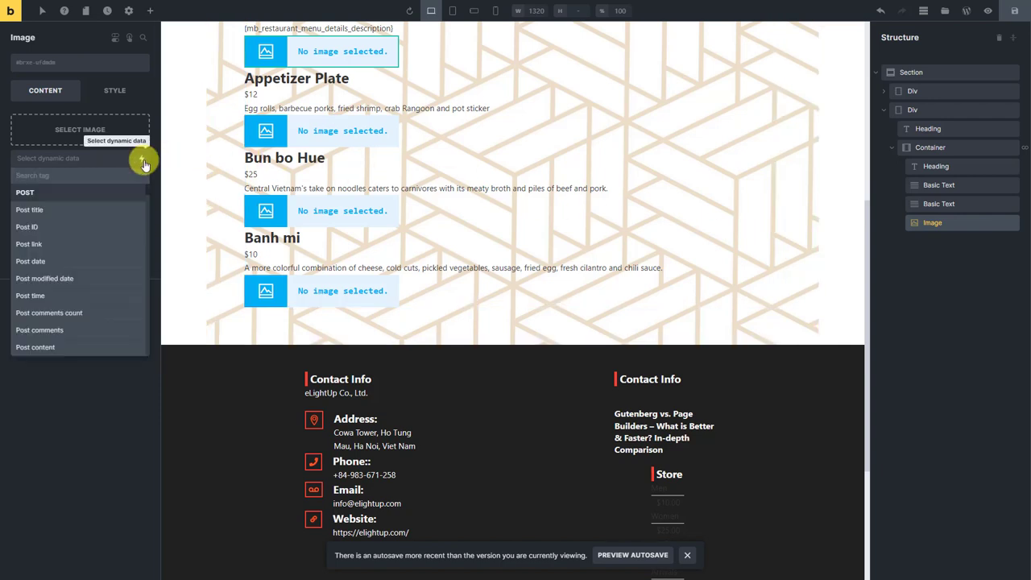
type("image")
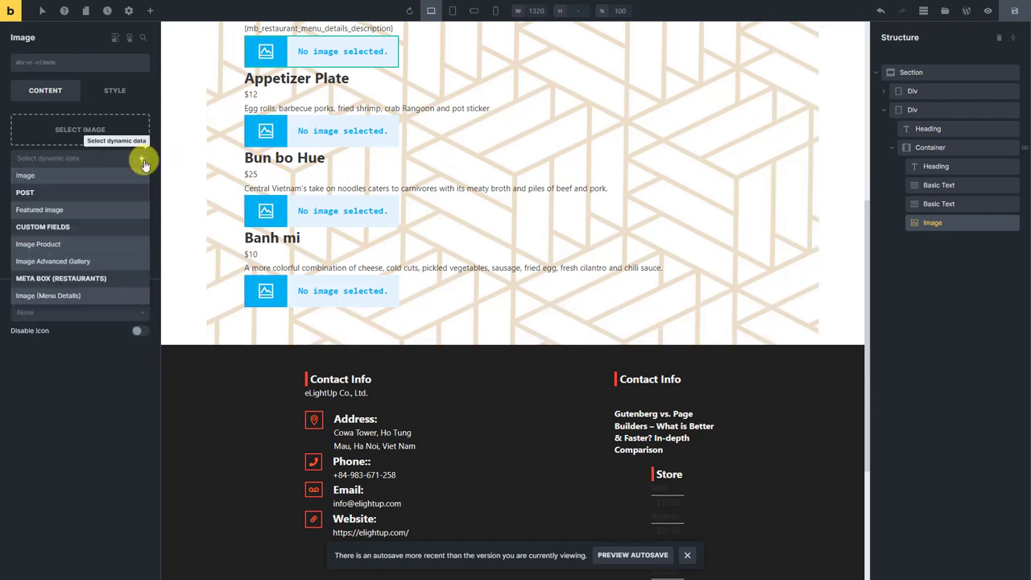
left_click(127, 295)
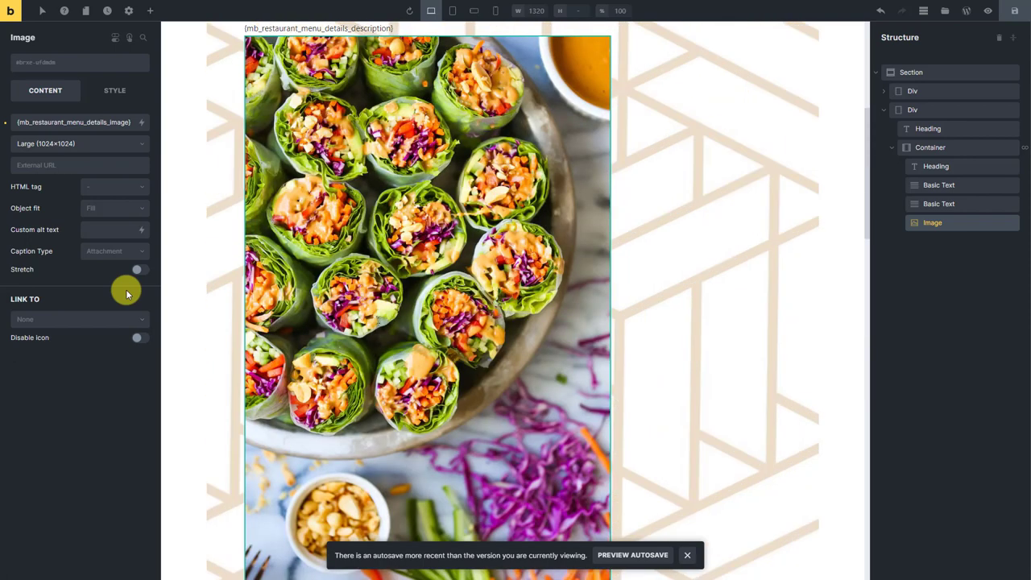
left_click(120, 142)
left_click(105, 262)
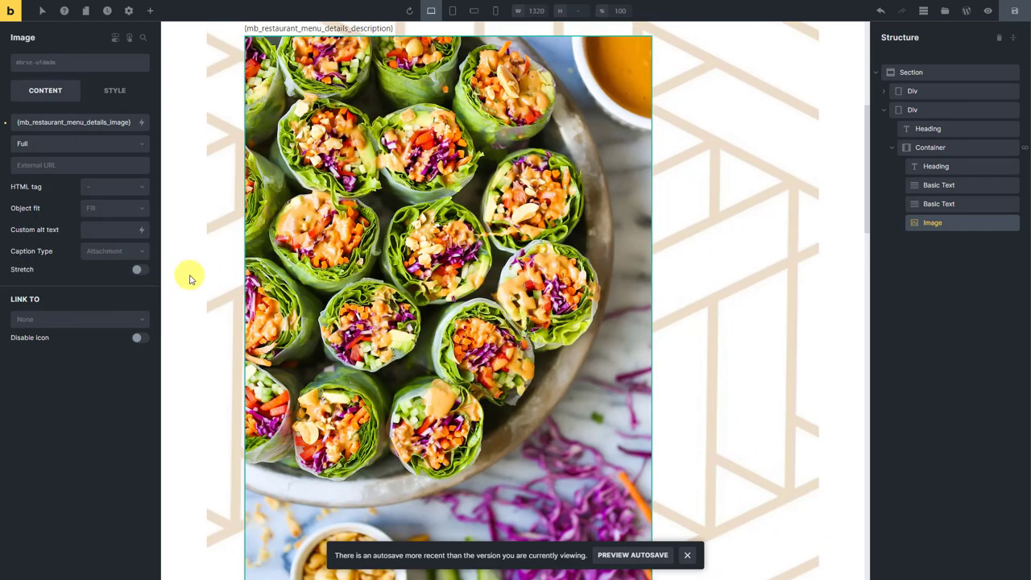
scroll(191, 279, "down", 20)
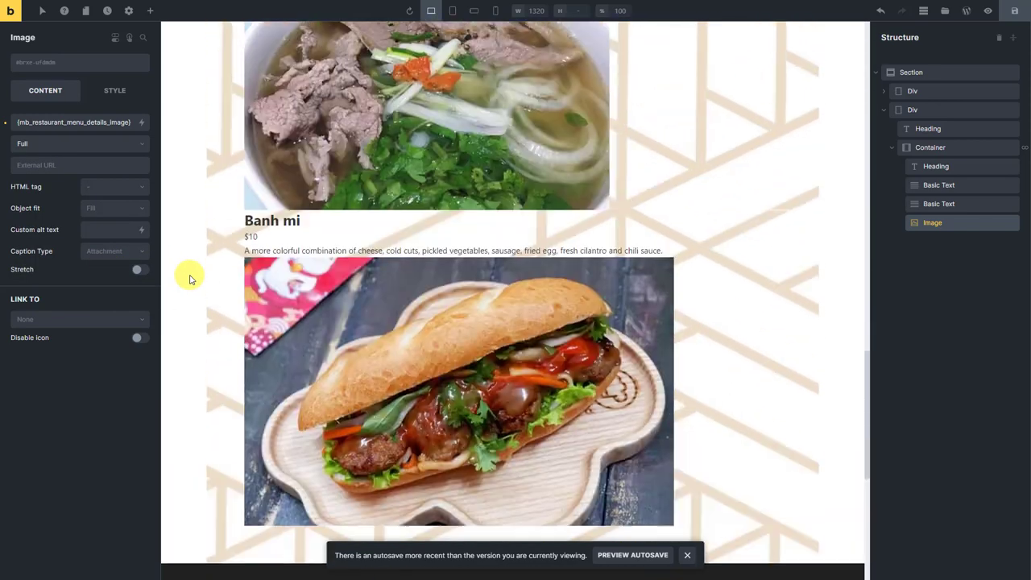
scroll(191, 278, "up", 20)
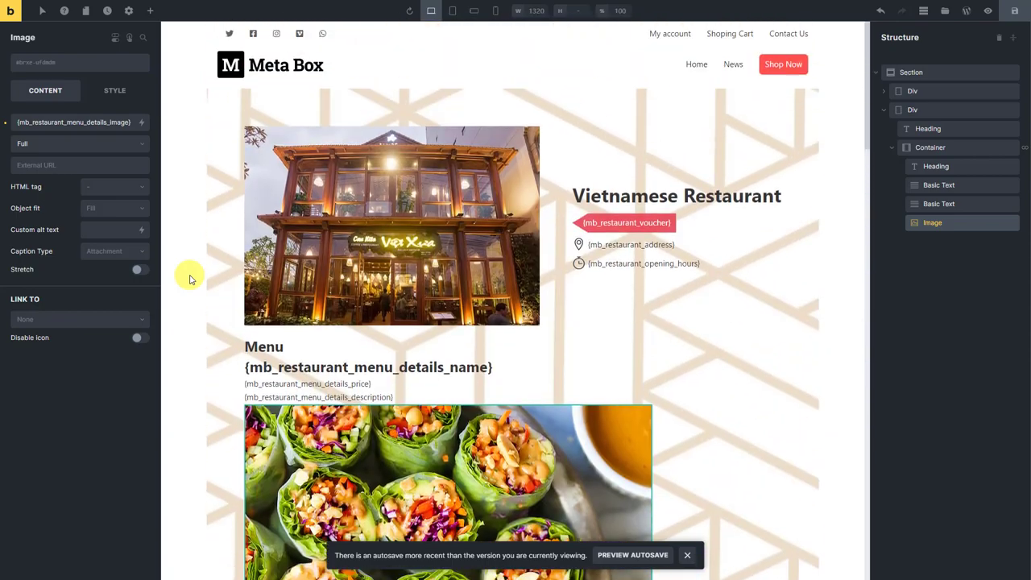
left_click(1015, 12)
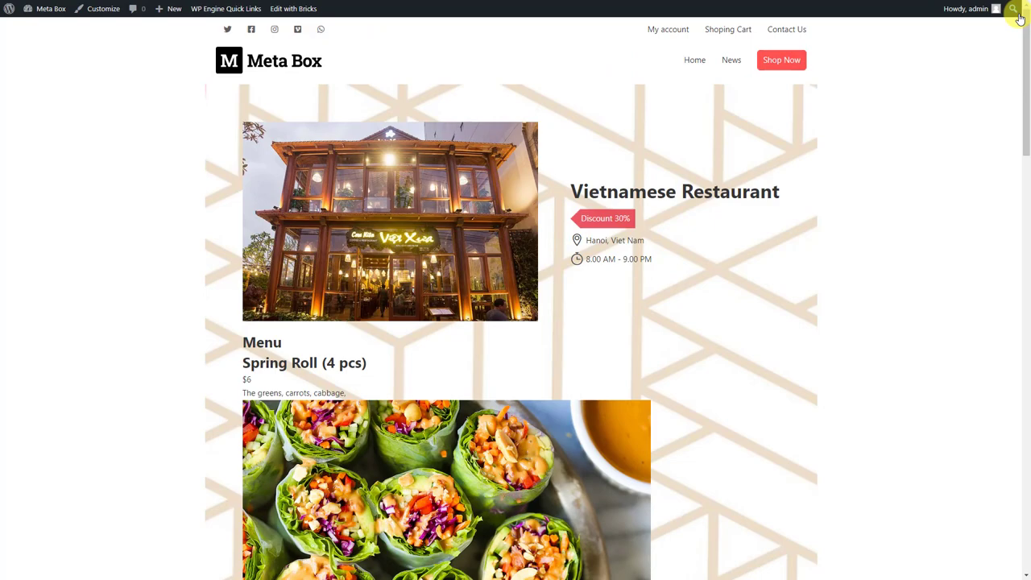
scroll(1019, 18, "down", 20)
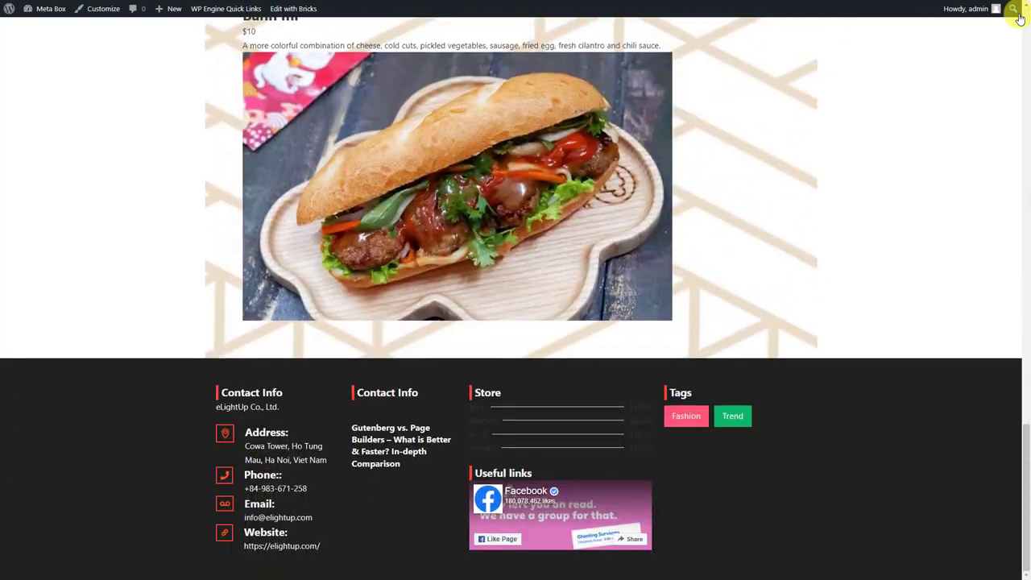
scroll(1018, 18, "up", 20)
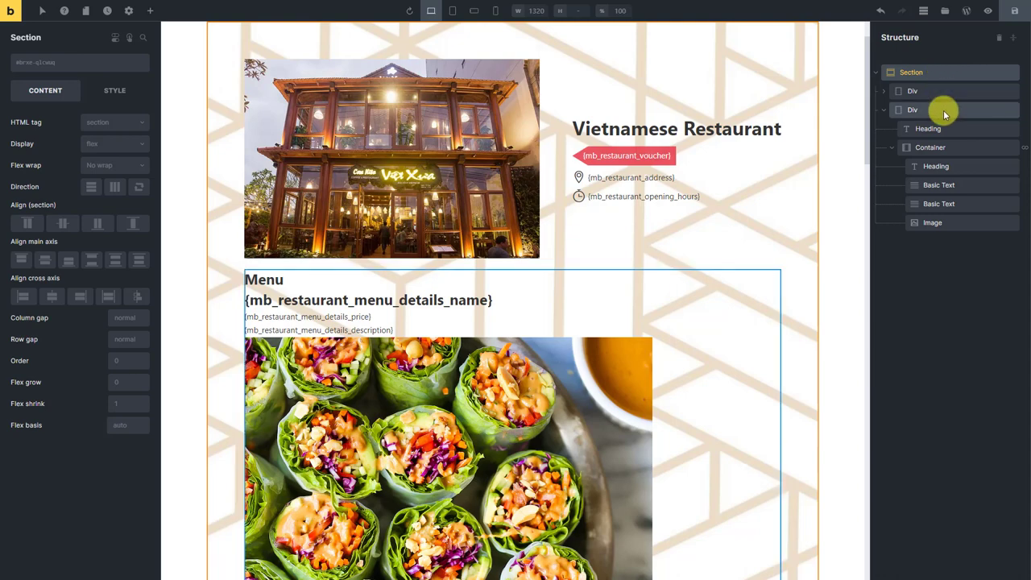
Give the Menu div 70 padding on all four sides
left_click(942, 109)
left_click(117, 92)
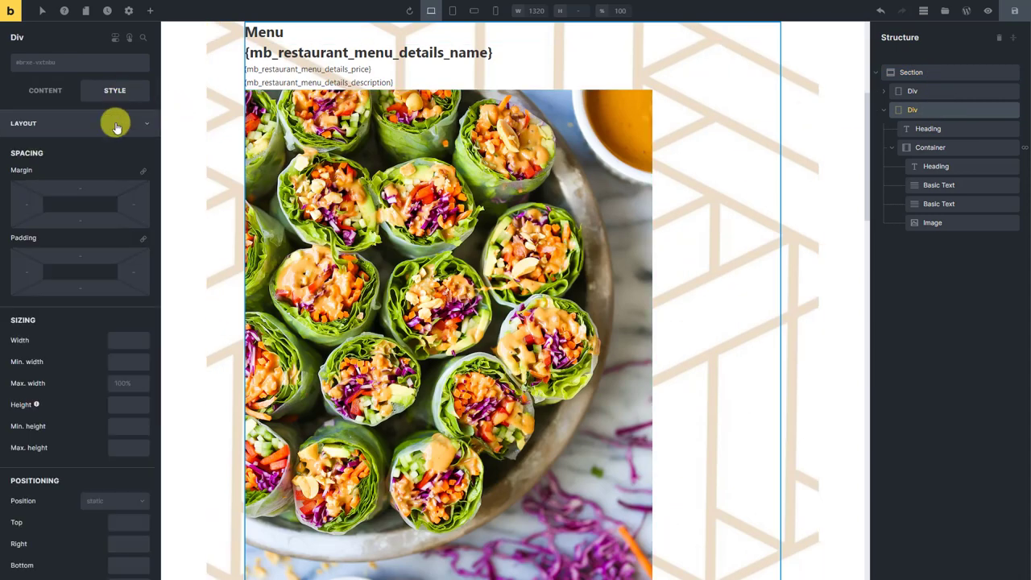
left_click(88, 253)
type("70")
left_click(142, 239)
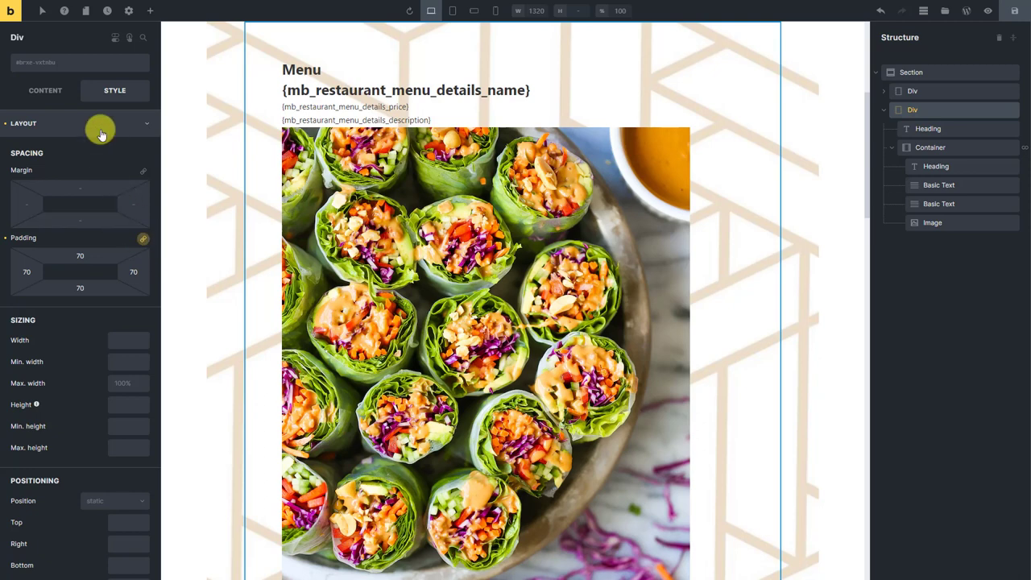
left_click(102, 133)
Set the Menu div's text colour to off-white #f5f5f5 and its font to Trocchi
left_click(89, 152)
left_click(135, 178)
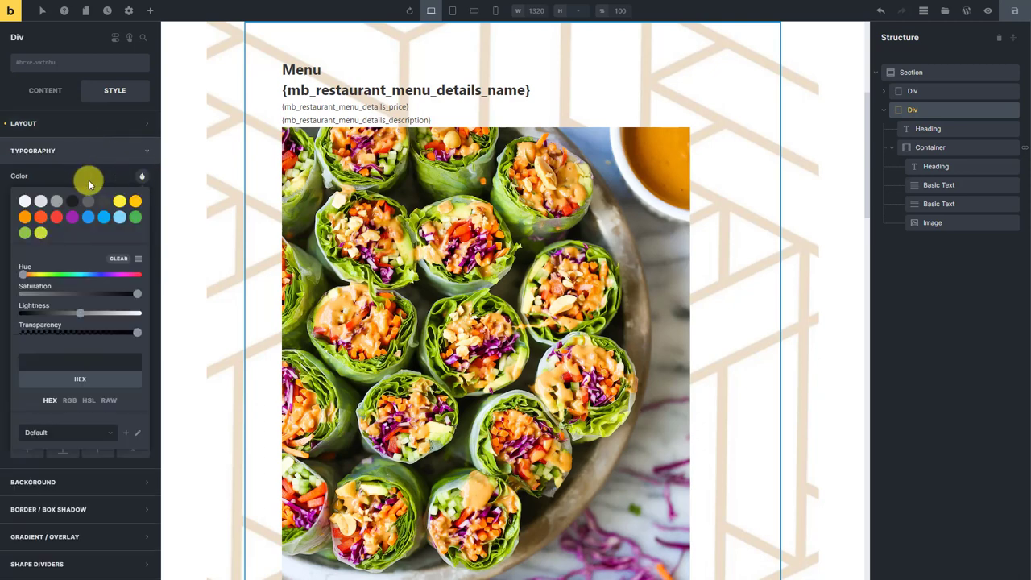
left_click(25, 202)
left_click(57, 176)
left_click(80, 300)
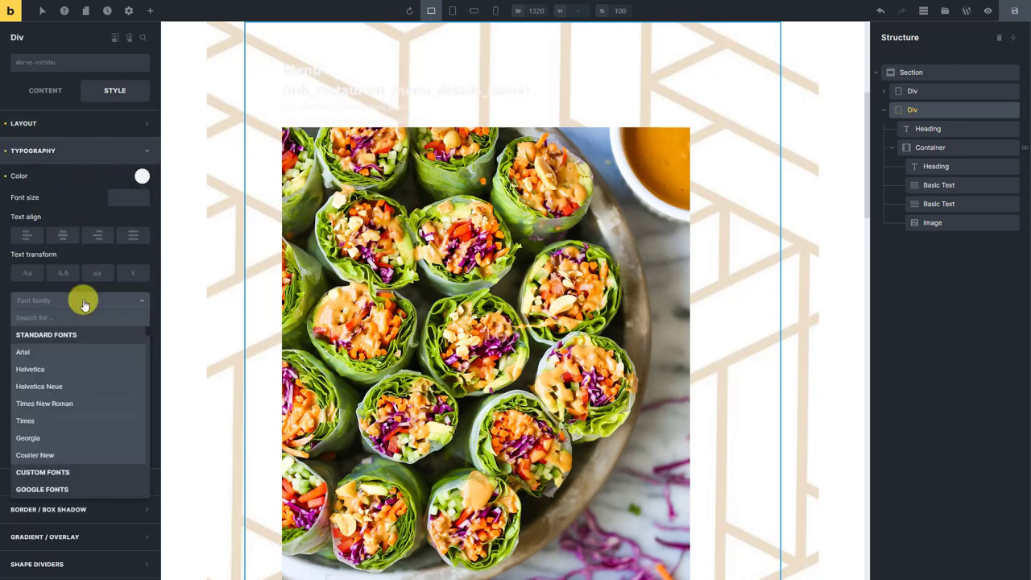
type("troc")
left_click(84, 338)
left_click(109, 161)
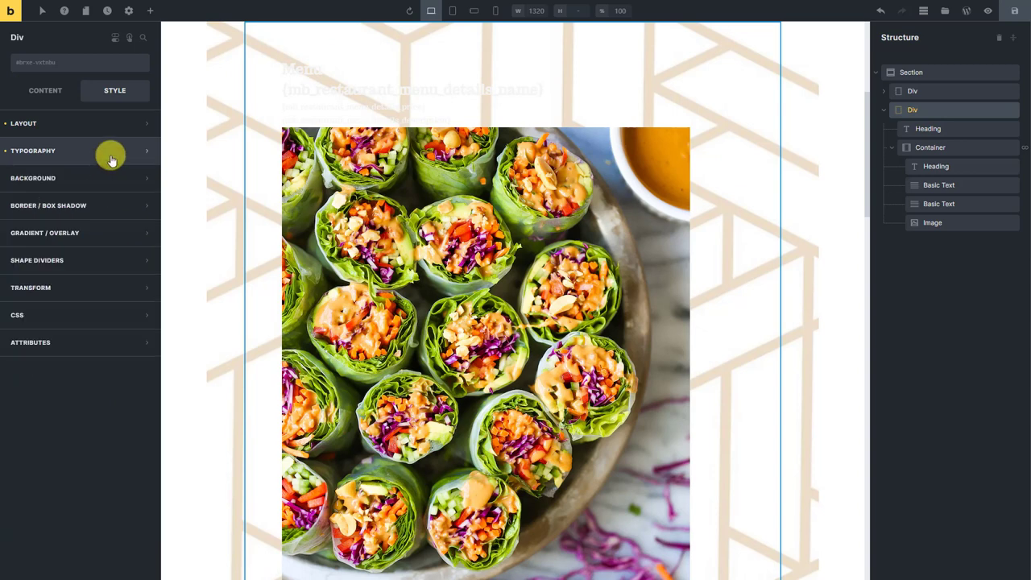
Set the Menu div's background colour to brown #784725
left_click(97, 178)
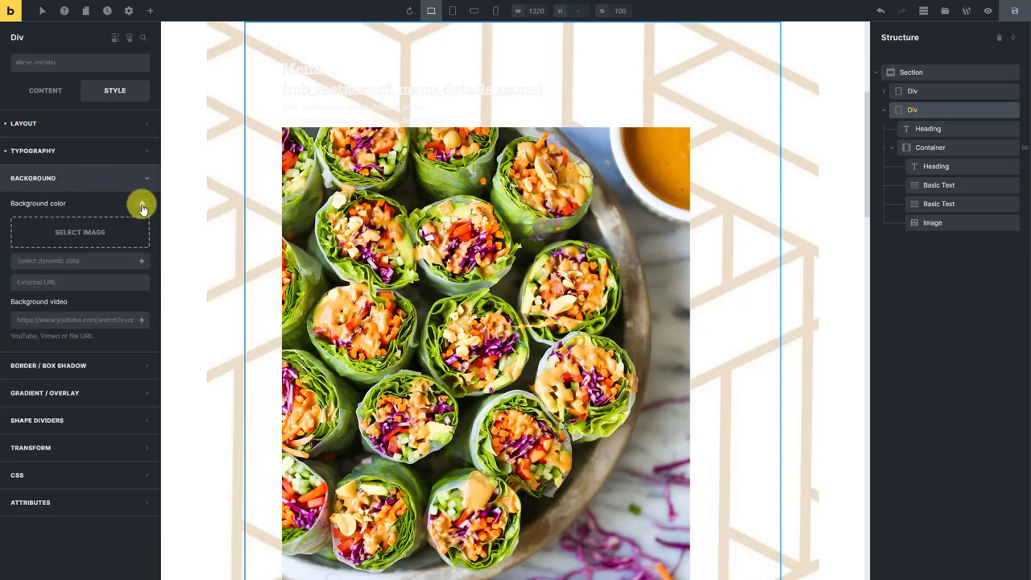
left_click(142, 204)
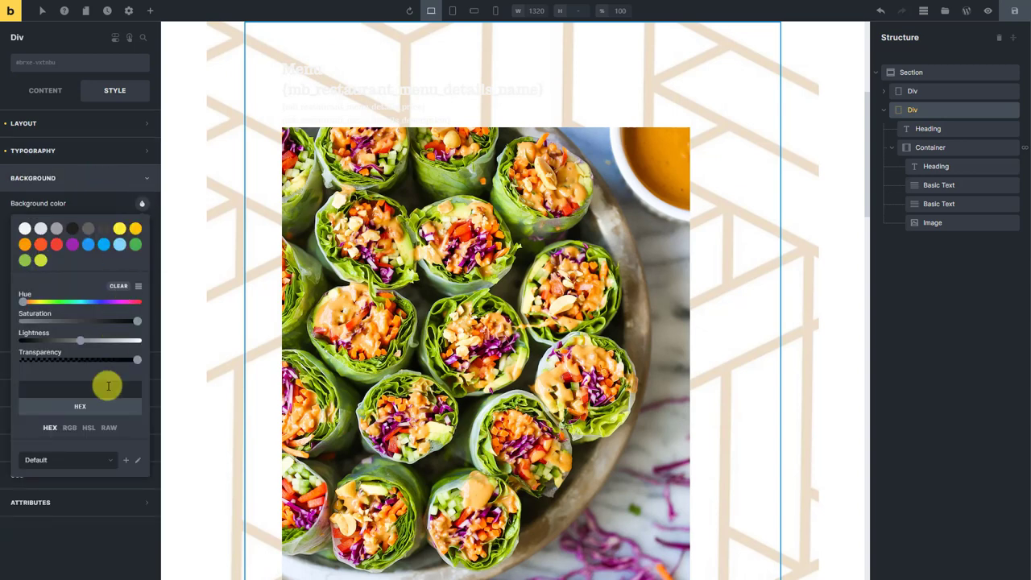
left_click(108, 387)
type("#784725")
Make the Menu heading size 48 and center it
left_click(960, 129)
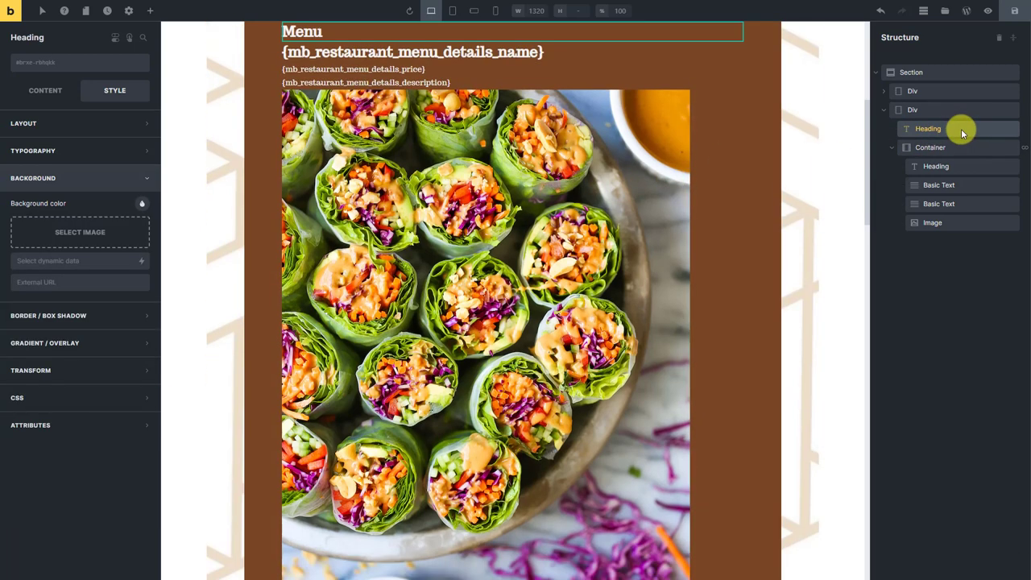
left_click(101, 151)
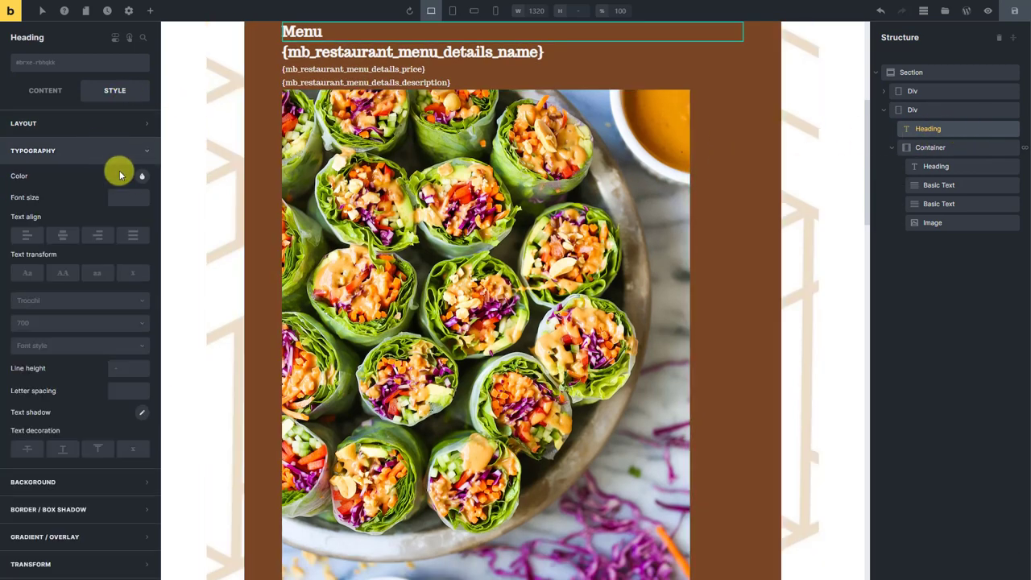
left_click(133, 197)
type("48")
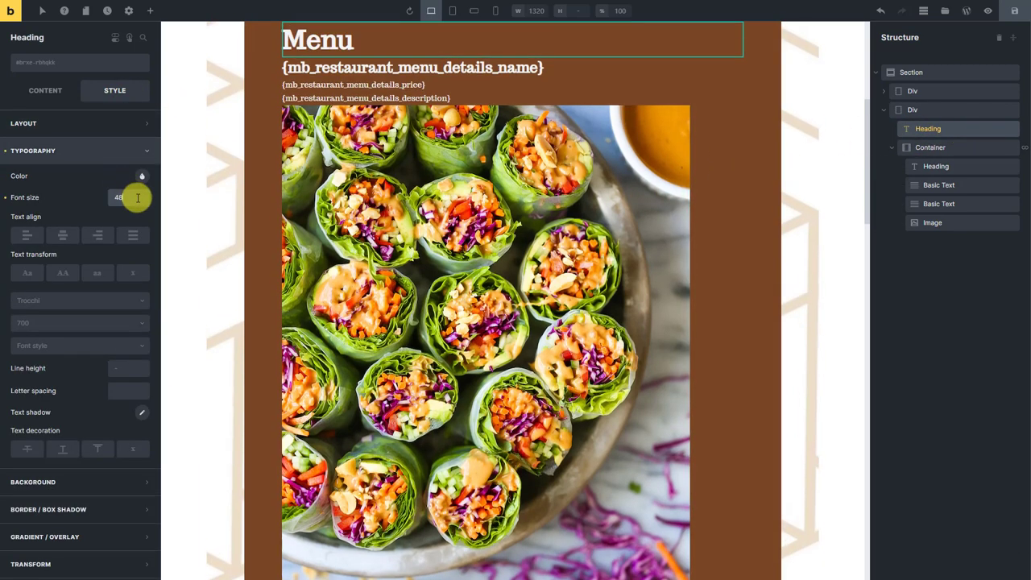
left_click(62, 235)
Center the dish items in their container and make each dish name an h2 heading
left_click(959, 149)
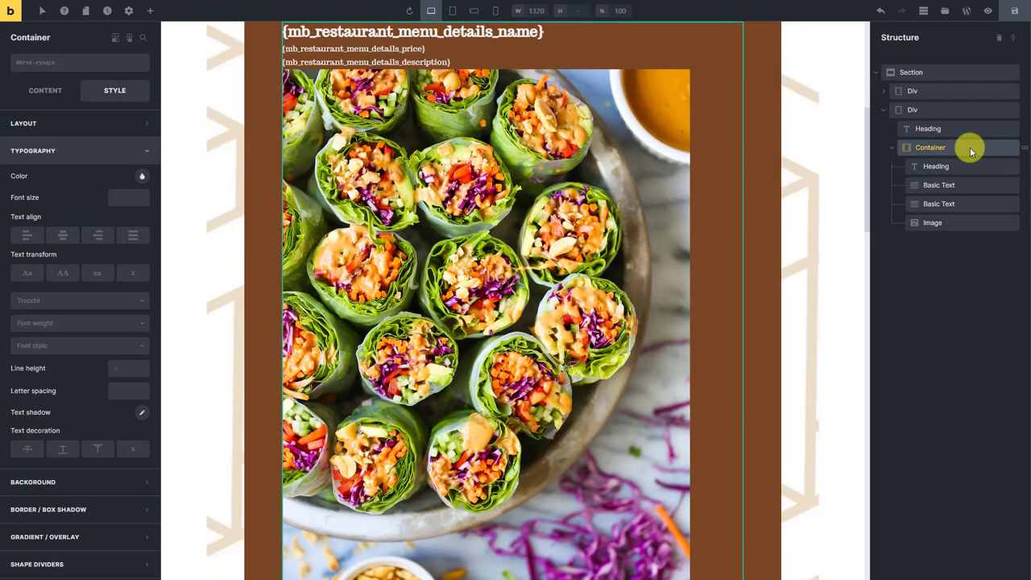
left_click(63, 95)
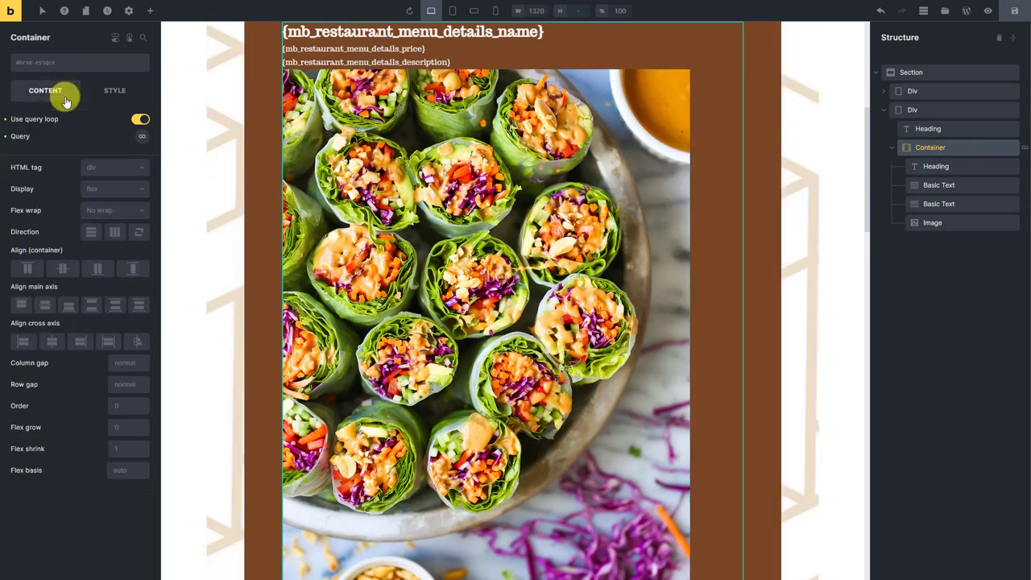
left_click(49, 342)
left_click(966, 165)
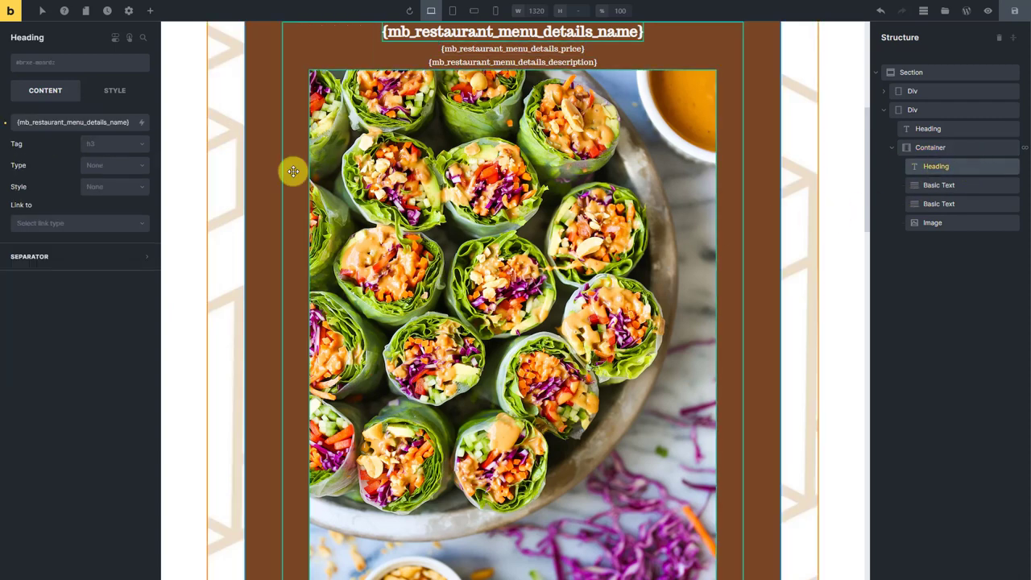
left_click(115, 143)
left_click(95, 178)
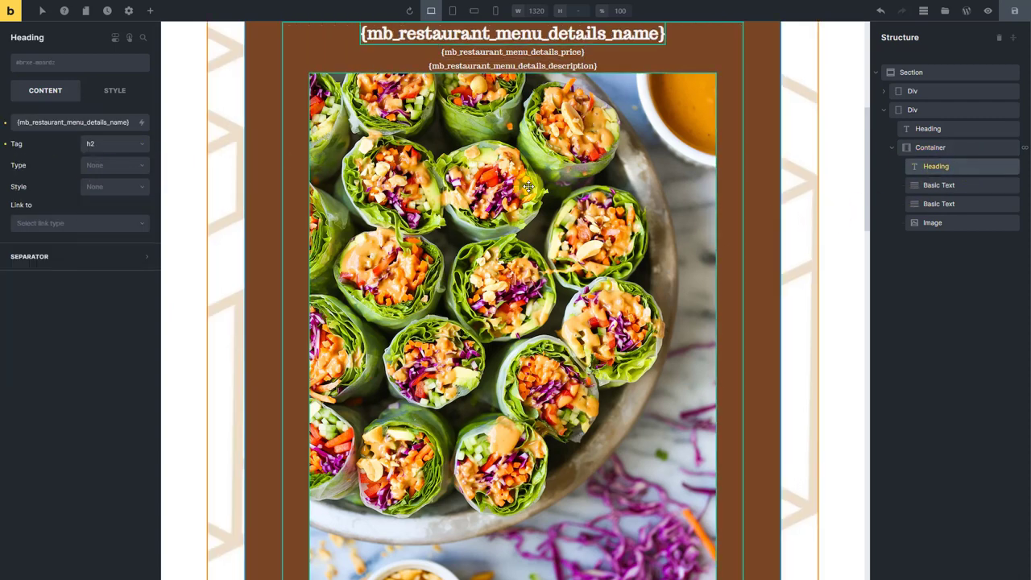
Style the price text with font size 28 and italic font style
left_click(972, 188)
left_click(118, 93)
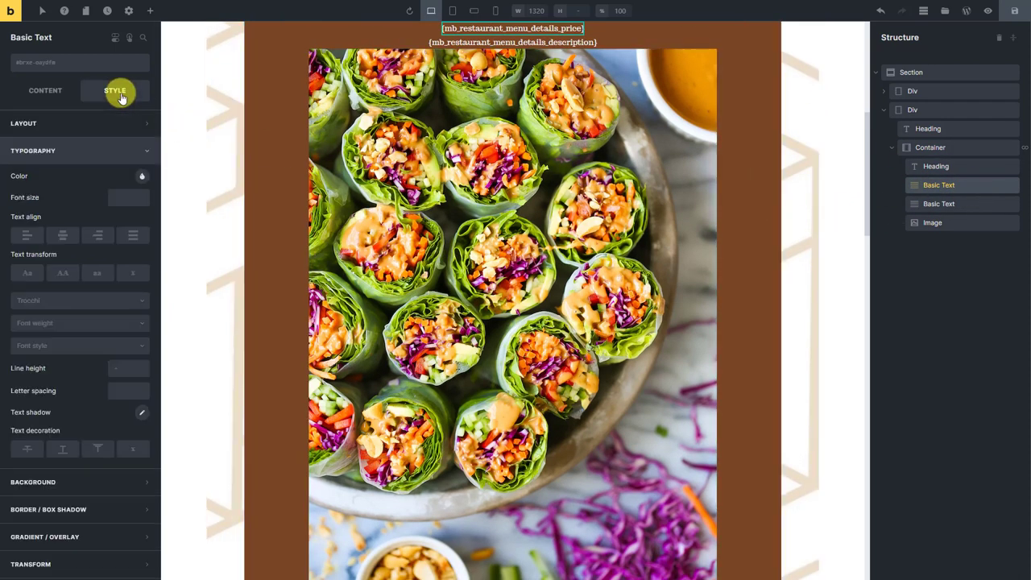
left_click(138, 197)
type("28")
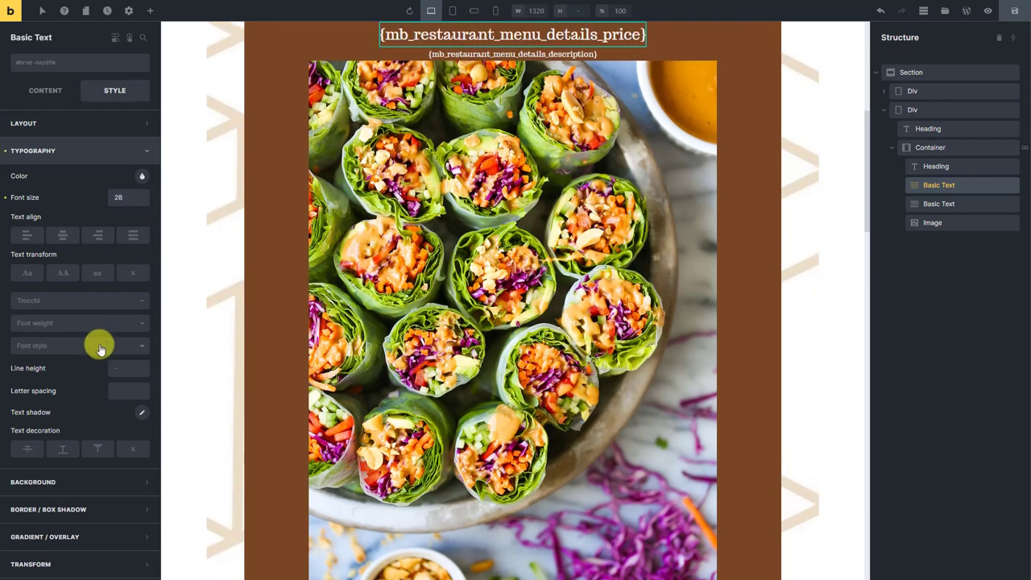
left_click(100, 347)
left_click(76, 378)
Set the dish image's object fit to Cover
left_click(970, 225)
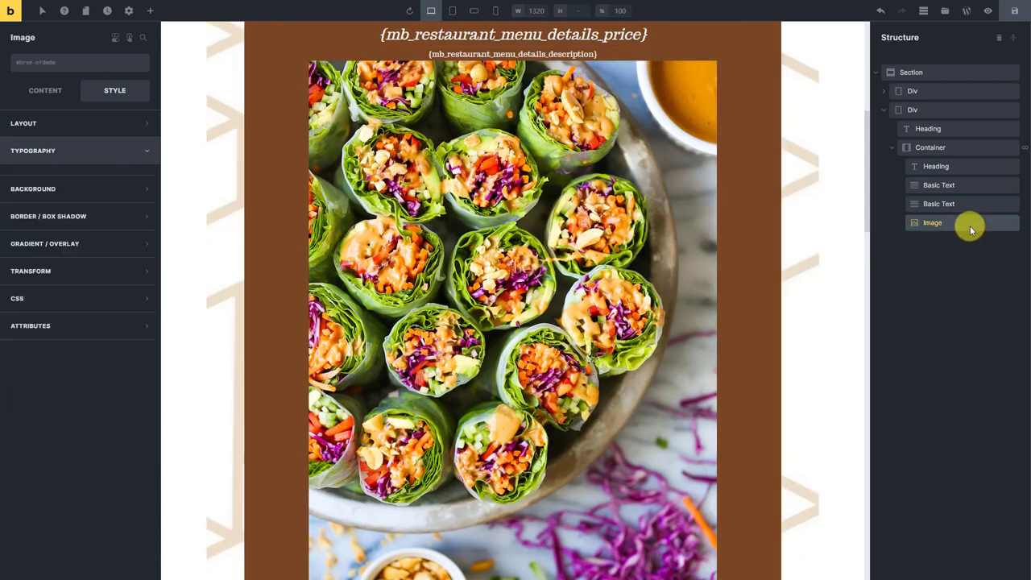
left_click(45, 90)
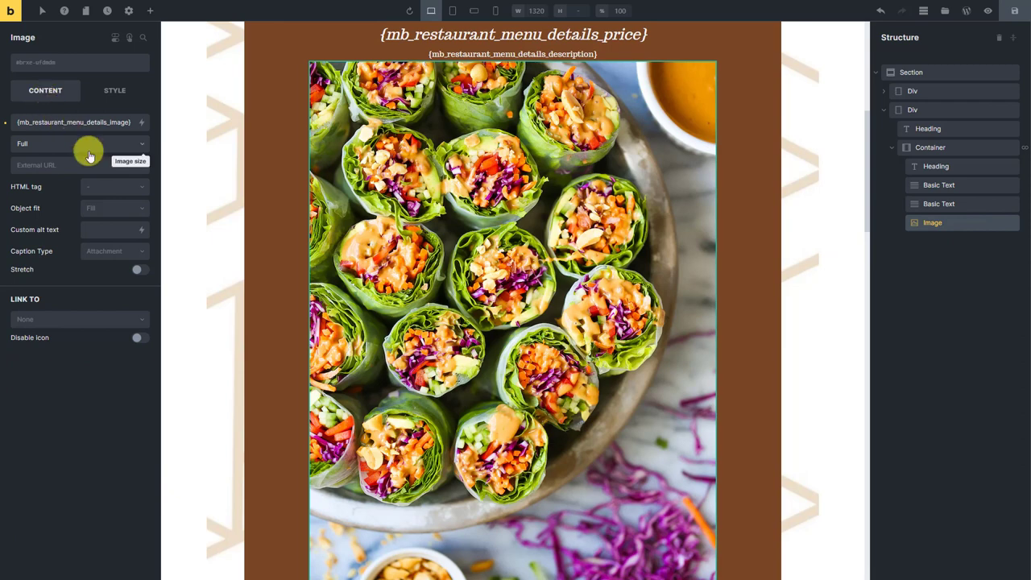
left_click(135, 207)
left_click(121, 261)
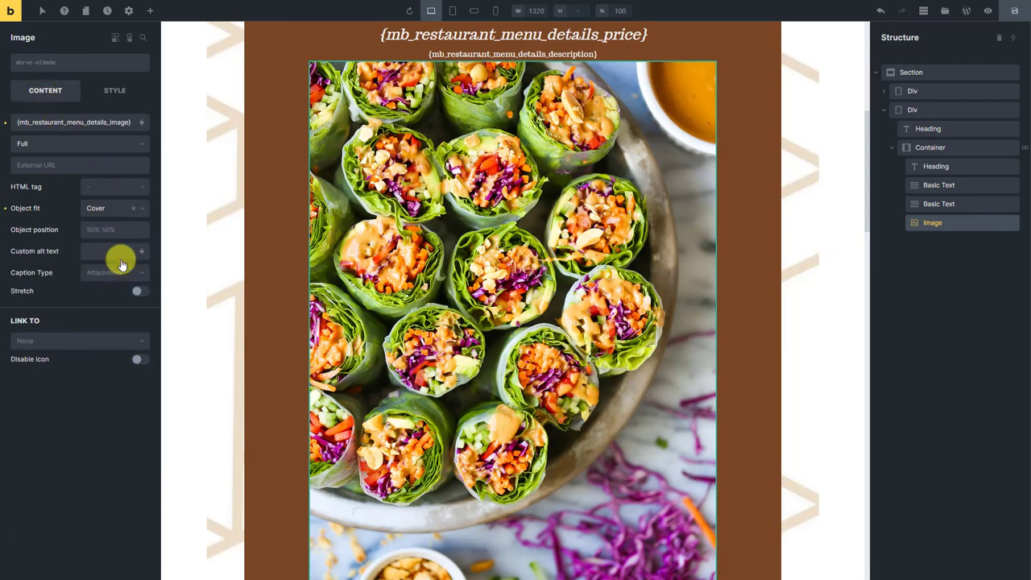
Give the dish image margin-top 12, width 100%, max-width 400px and max-height 200px
left_click(123, 94)
left_click(119, 124)
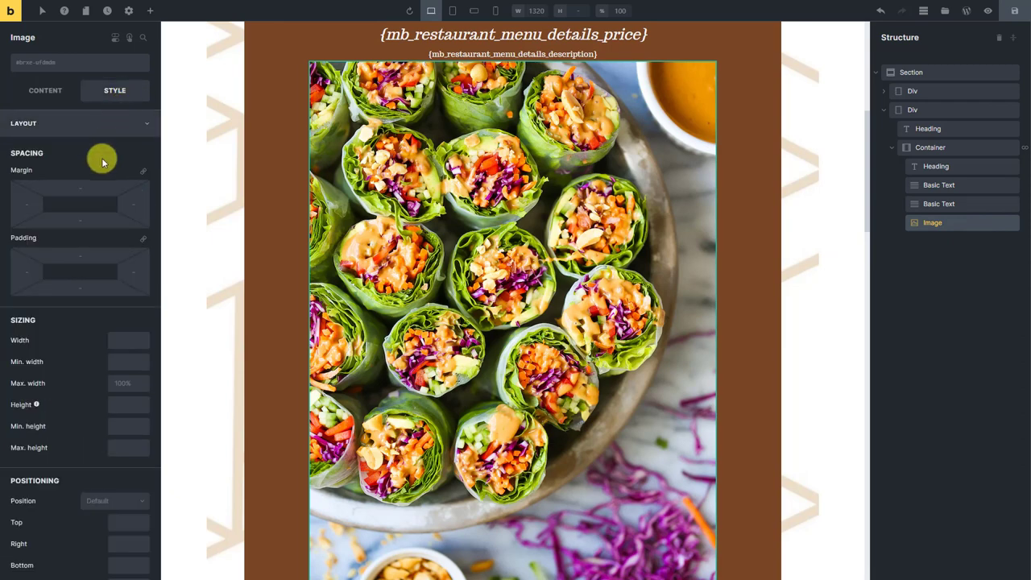
left_click(80, 188)
type("12")
left_click(135, 342)
type("100%")
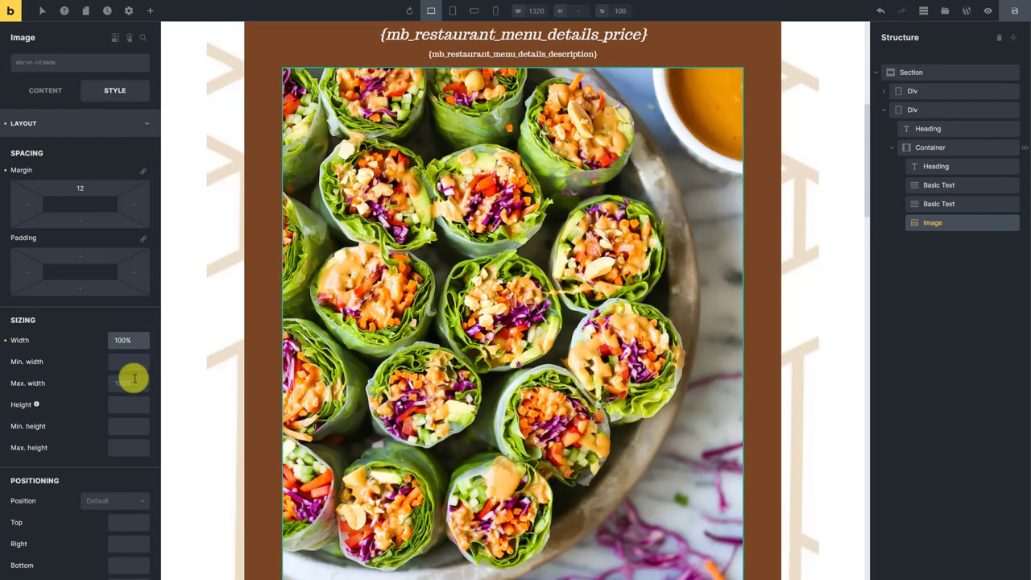
left_click(131, 384)
type("400px")
left_click(135, 447)
Insert border.png as a divider image under each dish photo, with margin-top 12
type("200px")
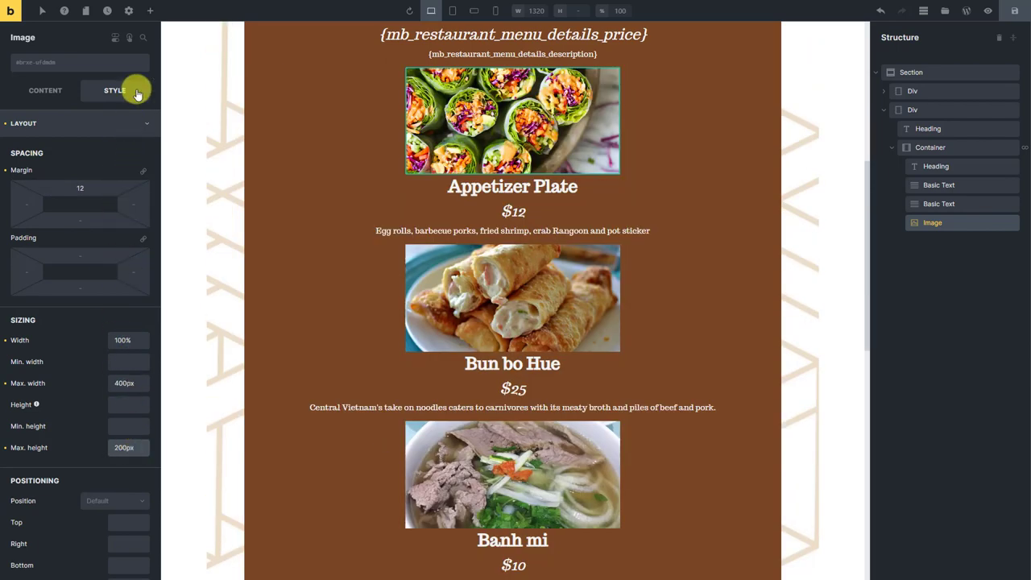
left_click(150, 10)
left_click(71, 85)
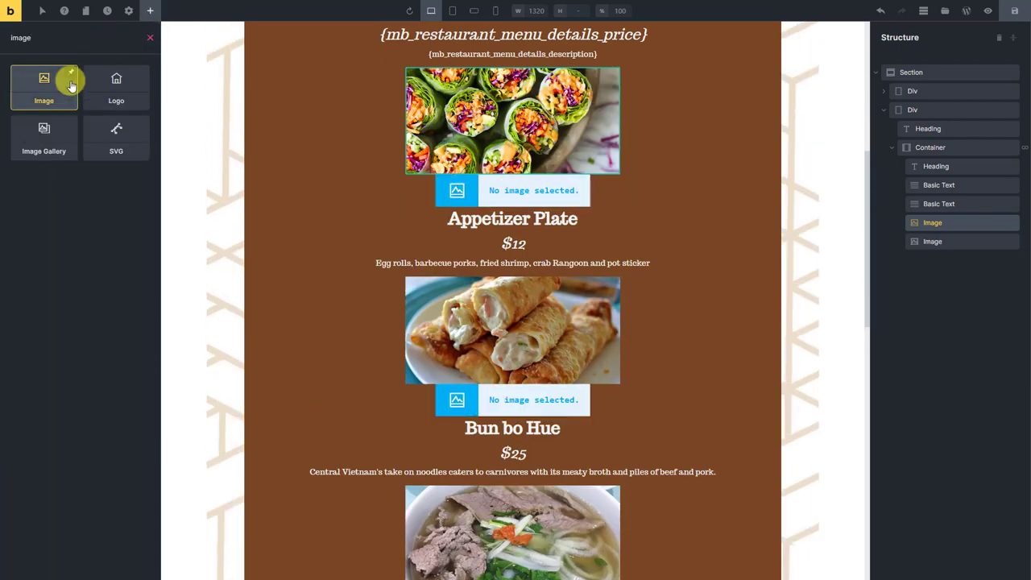
left_click(952, 242)
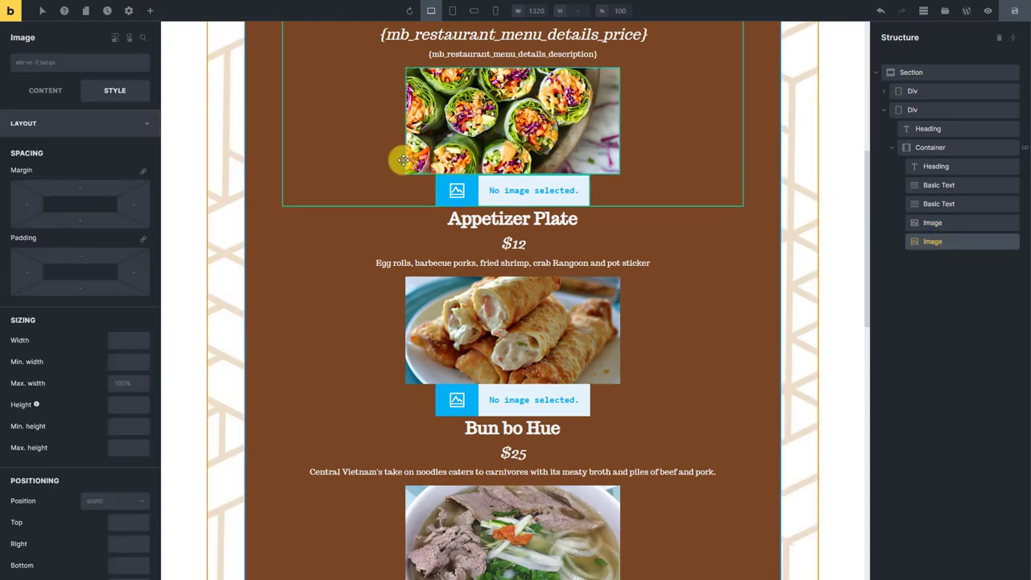
left_click(61, 91)
left_click(70, 129)
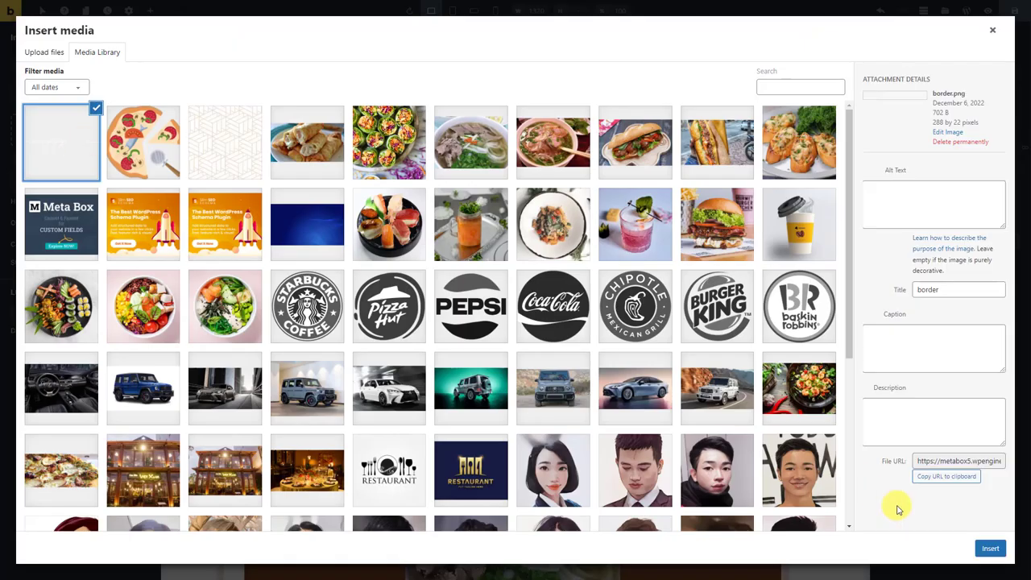
left_click(988, 550)
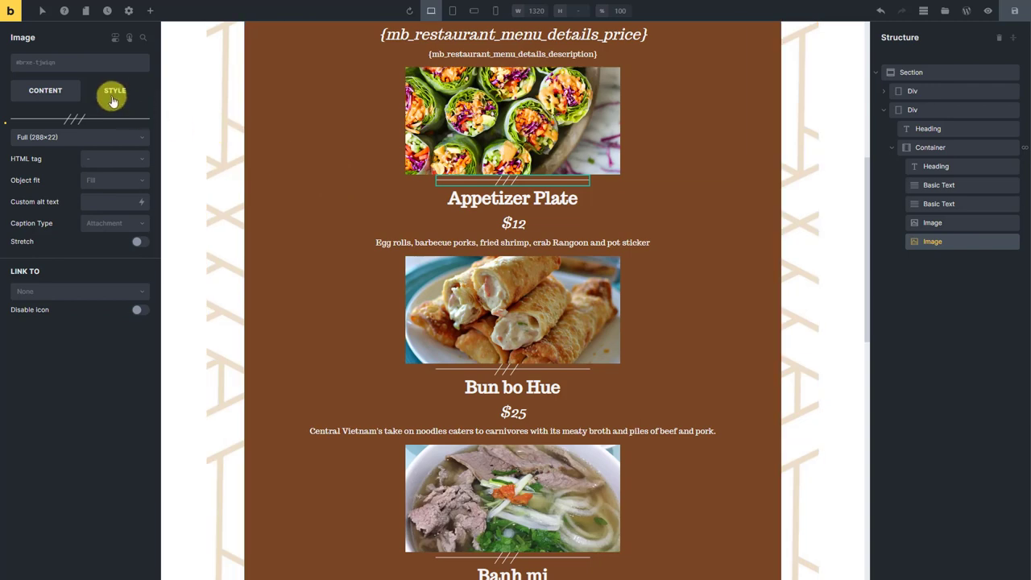
left_click(113, 92)
left_click(97, 190)
type("12")
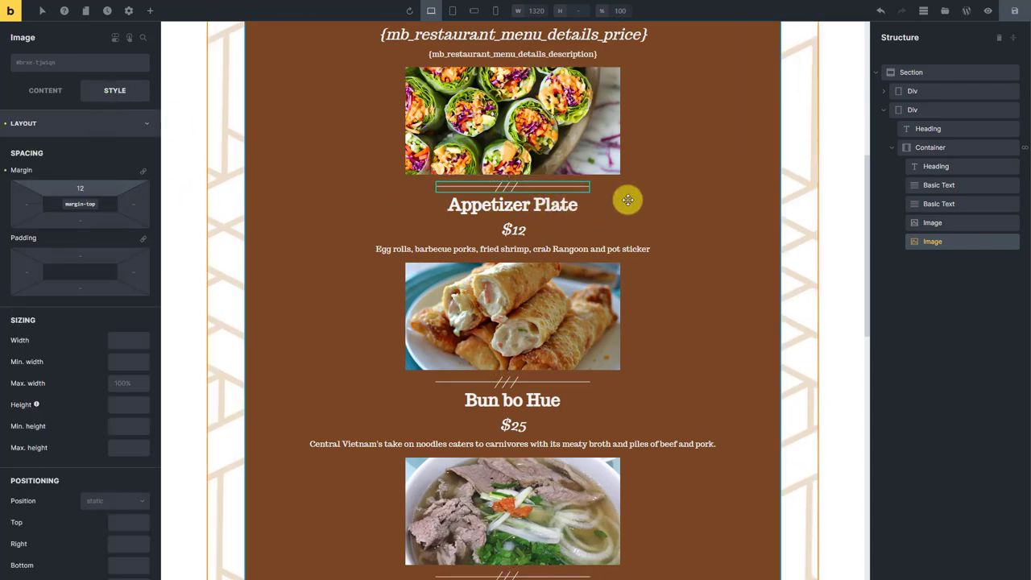
Add the pizza illustration as an image at the top of the Menu div
left_click(934, 110)
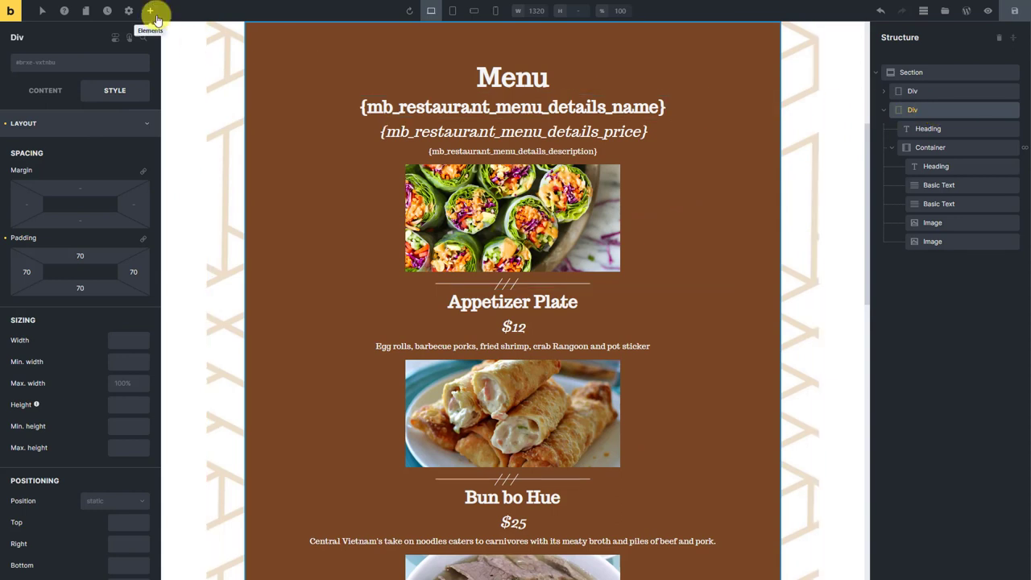
left_click(150, 11)
left_click(43, 84)
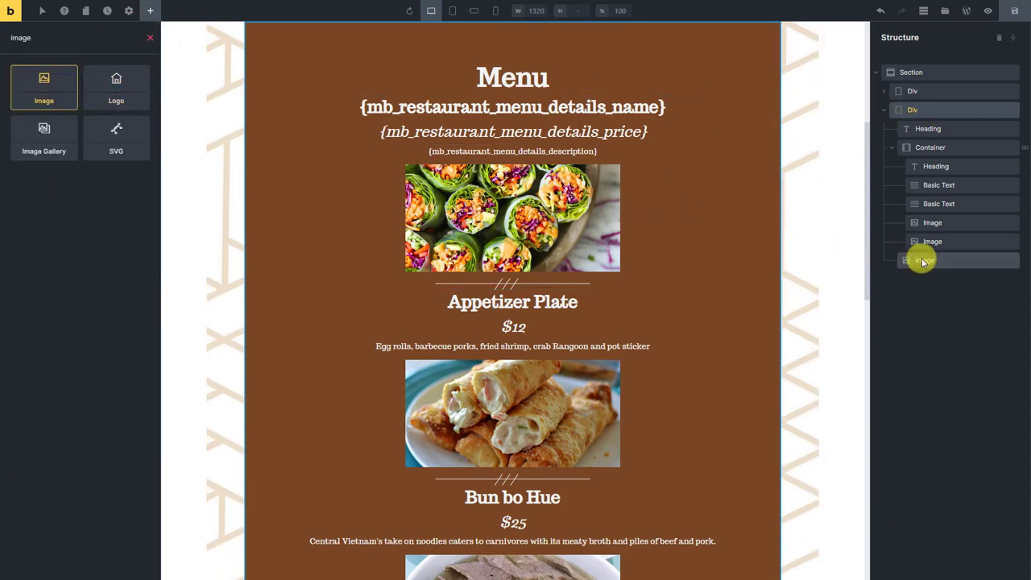
left_click_drag(920, 255, 918, 128)
left_click(45, 91)
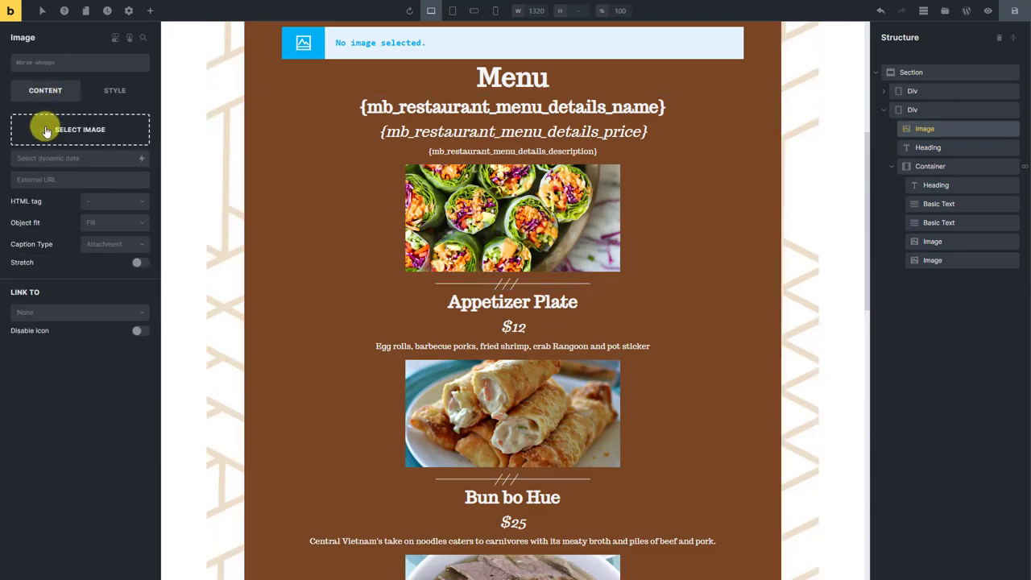
left_click(46, 132)
left_click(176, 170)
left_click(988, 548)
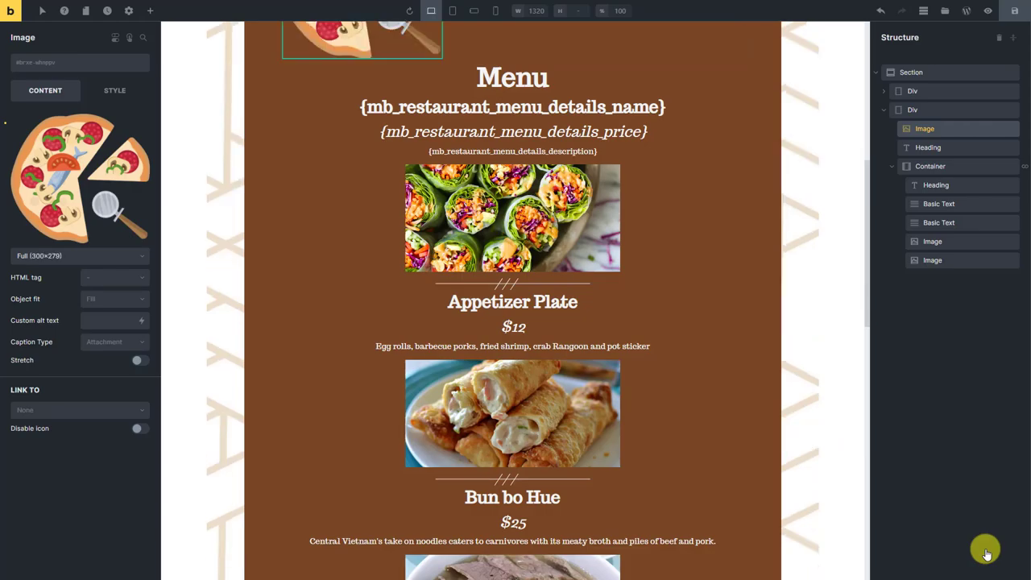
Give the pizza image a 20 bottom margin and a width of 200
left_click(115, 90)
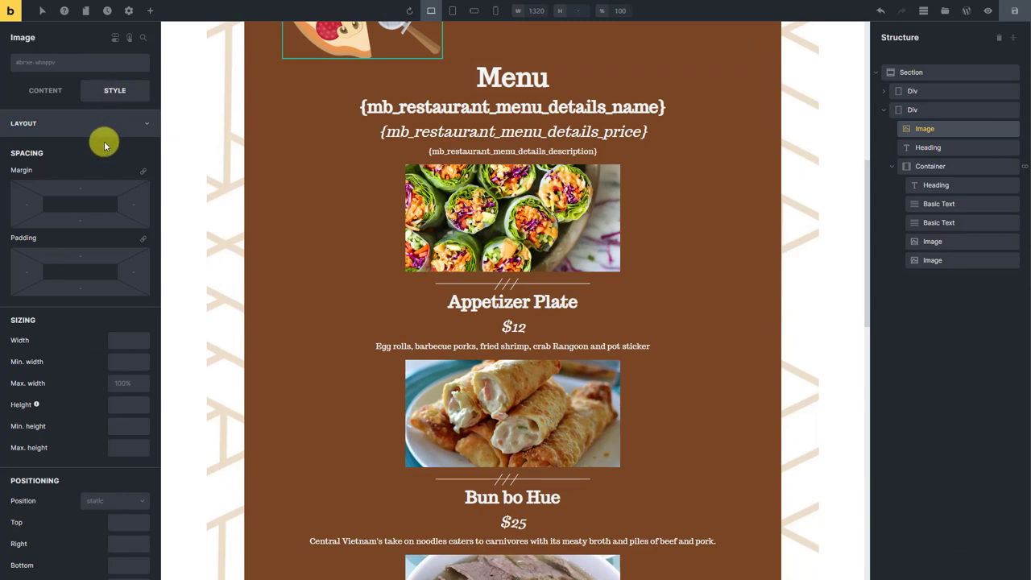
left_click(81, 217)
type("20")
left_click(137, 339)
type("200")
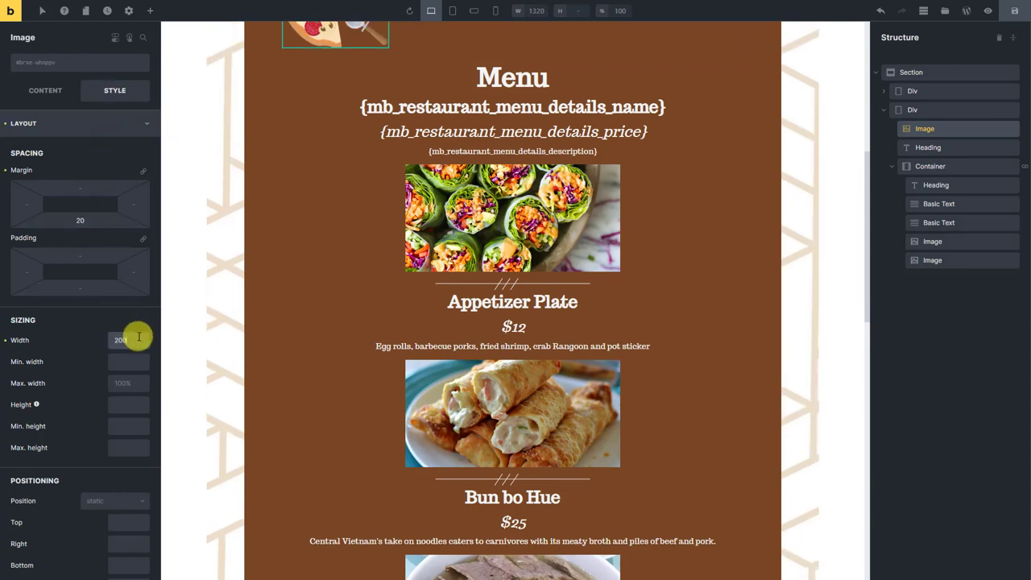
Center-align the Menu div's text and save the template
left_click(931, 110)
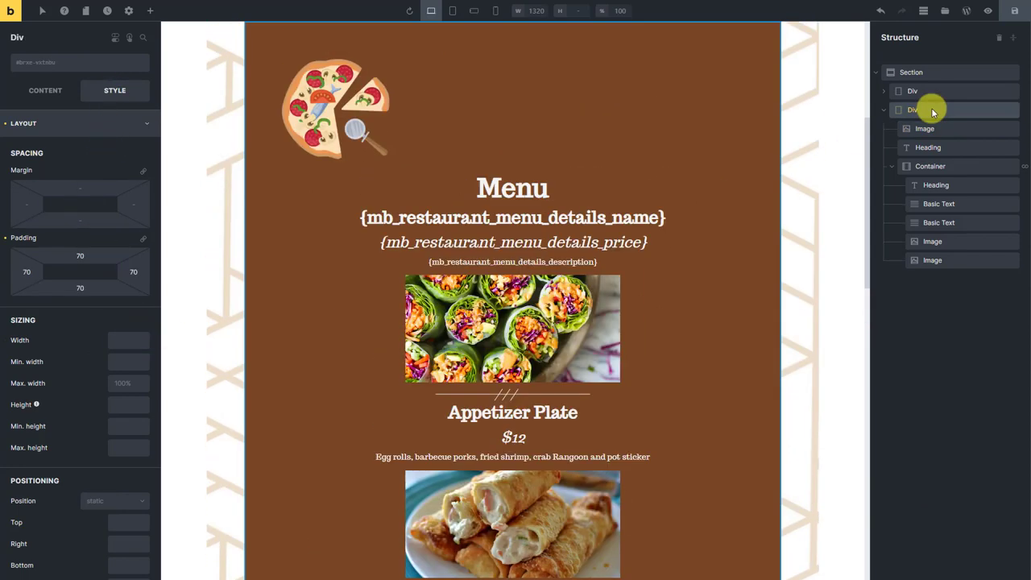
left_click(92, 122)
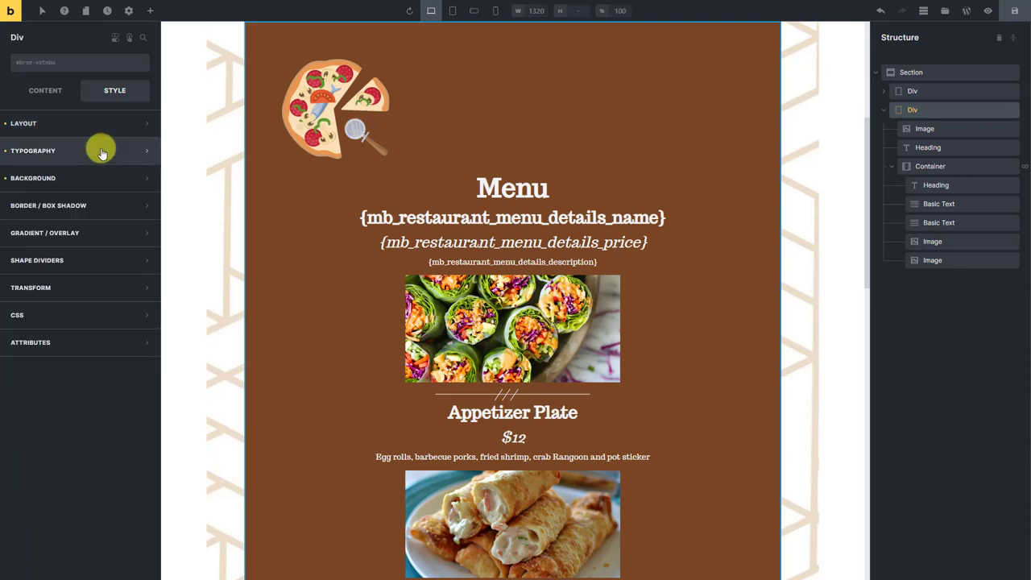
left_click(101, 152)
left_click(62, 237)
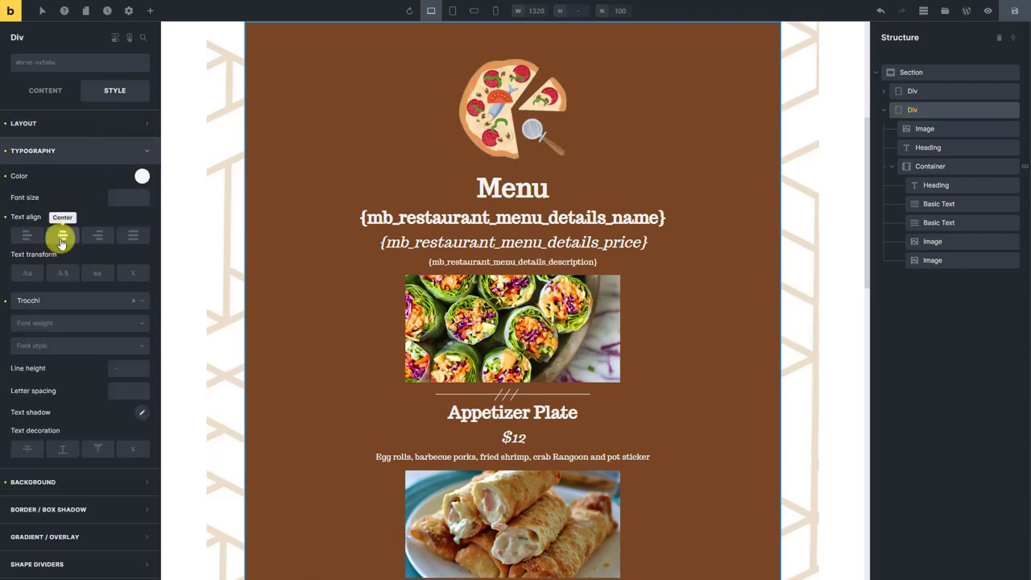
left_click(1014, 11)
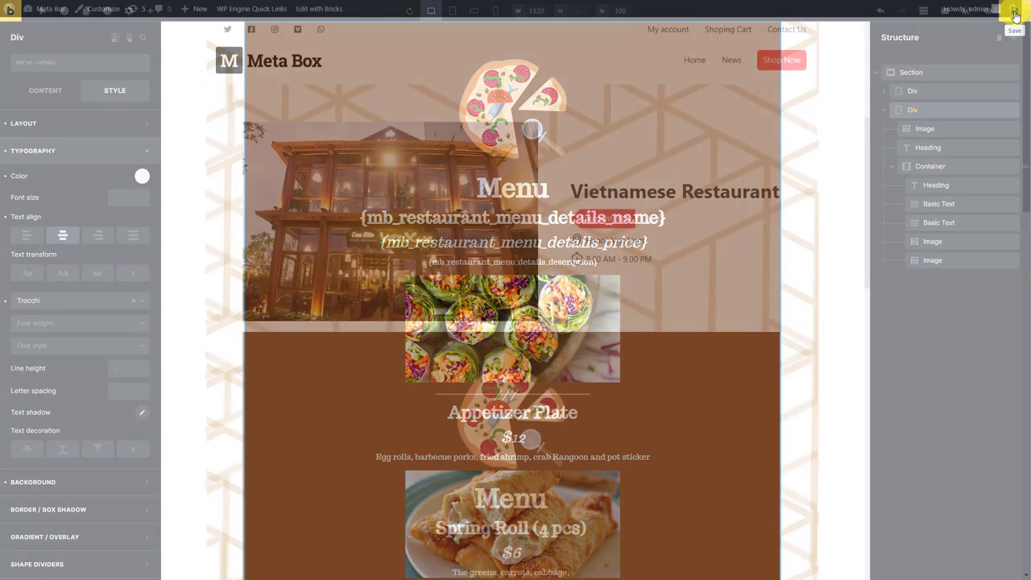
Scroll the live restaurant page down through the brown Menu section and back to the top
scroll(1015, 16, "down", 3)
scroll(1015, 17, "down", 2)
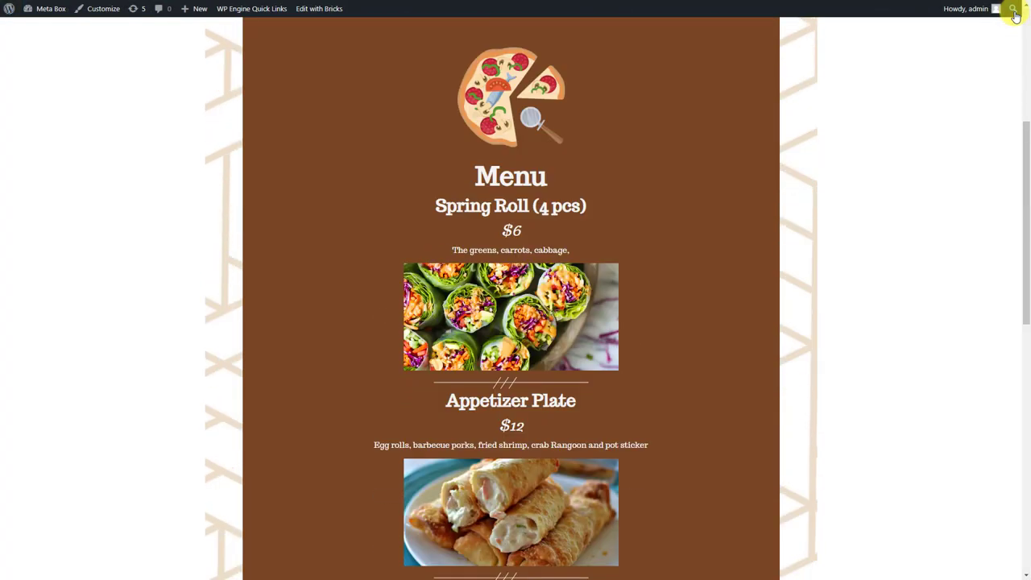
scroll(1015, 16, "down", 8)
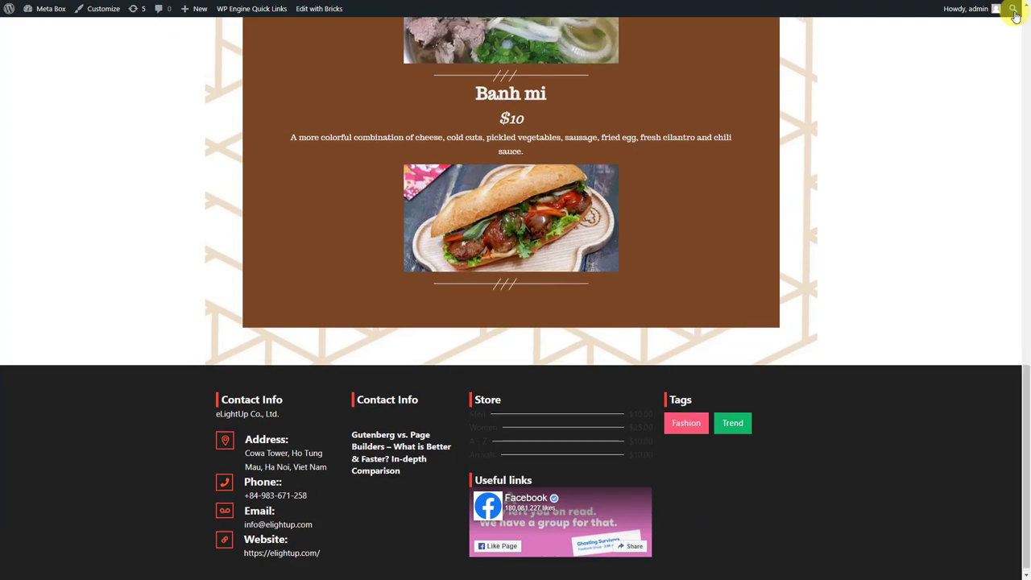
scroll(1015, 16, "up", 5)
scroll(1016, 16, "up", 7)
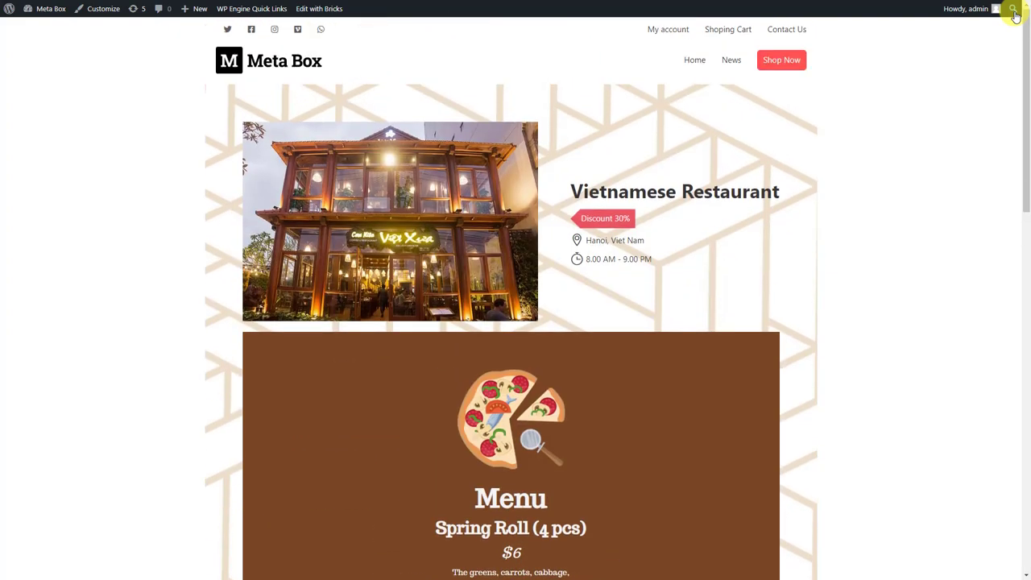